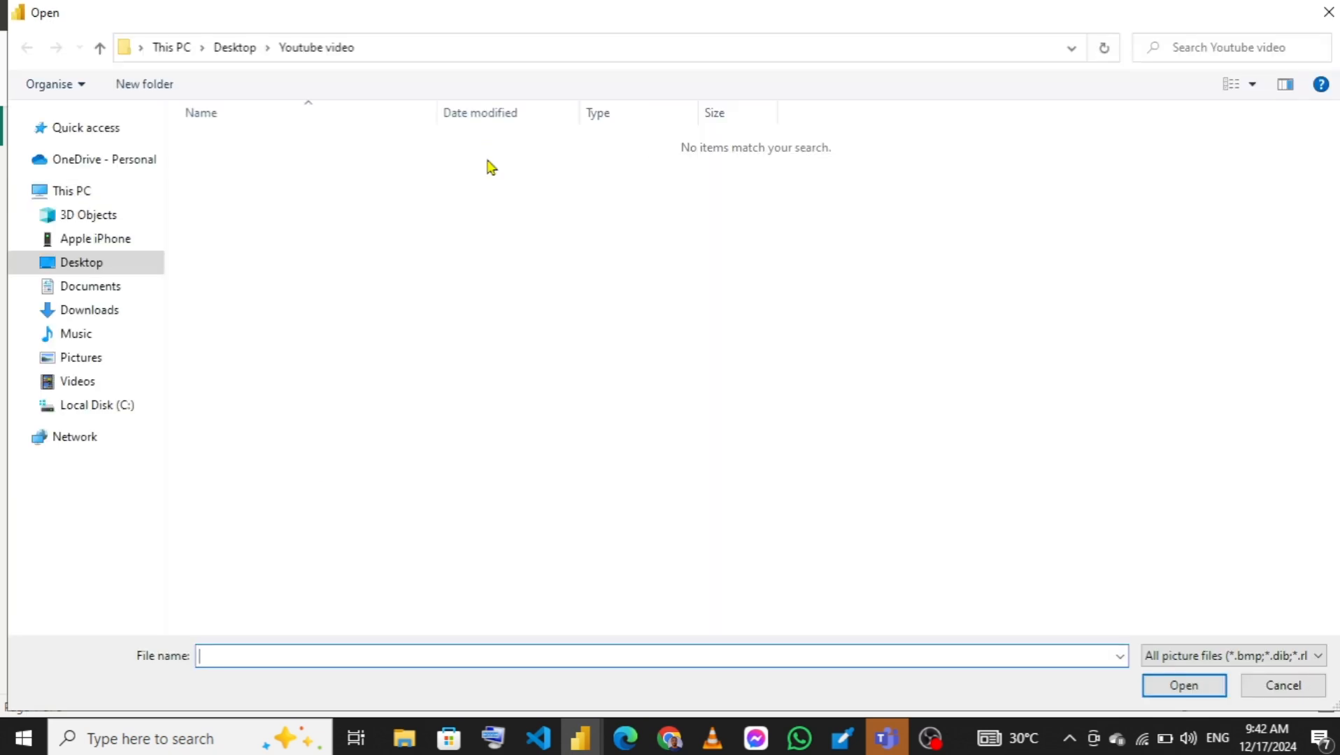
click(96, 315)
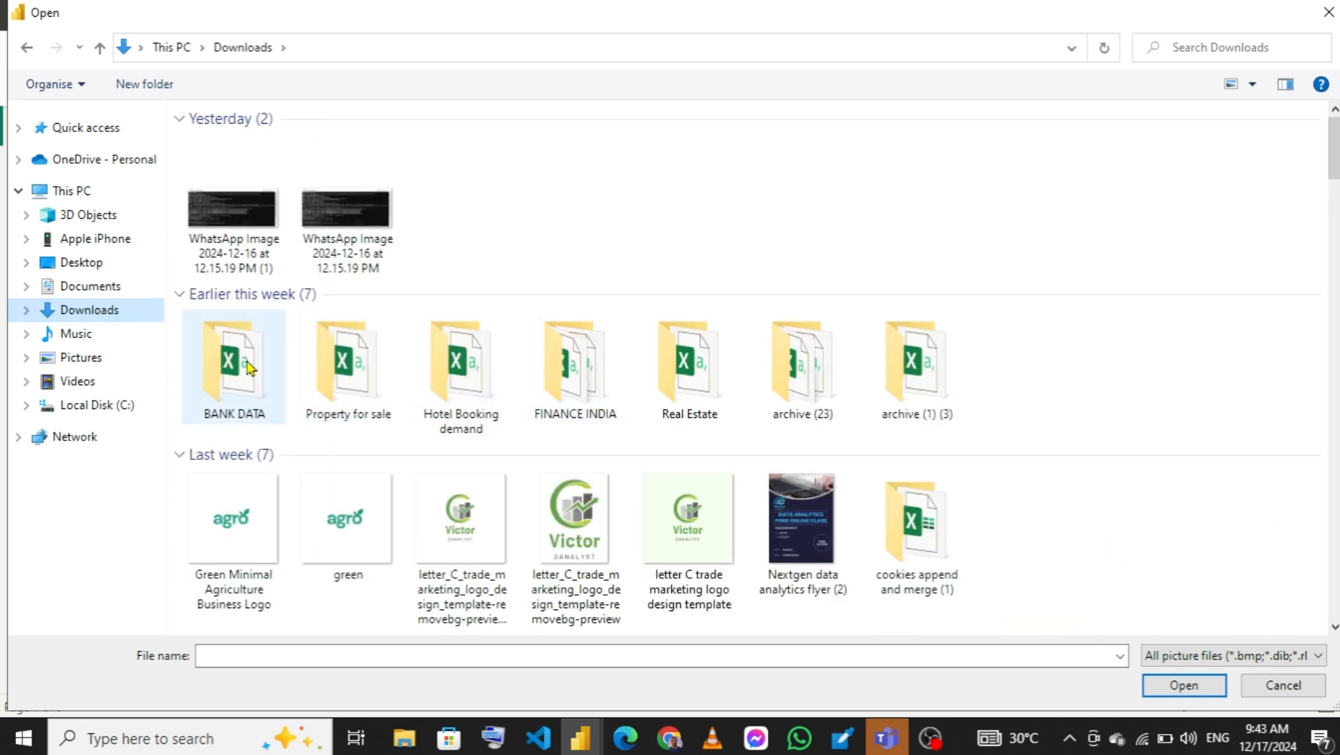
click(246, 523)
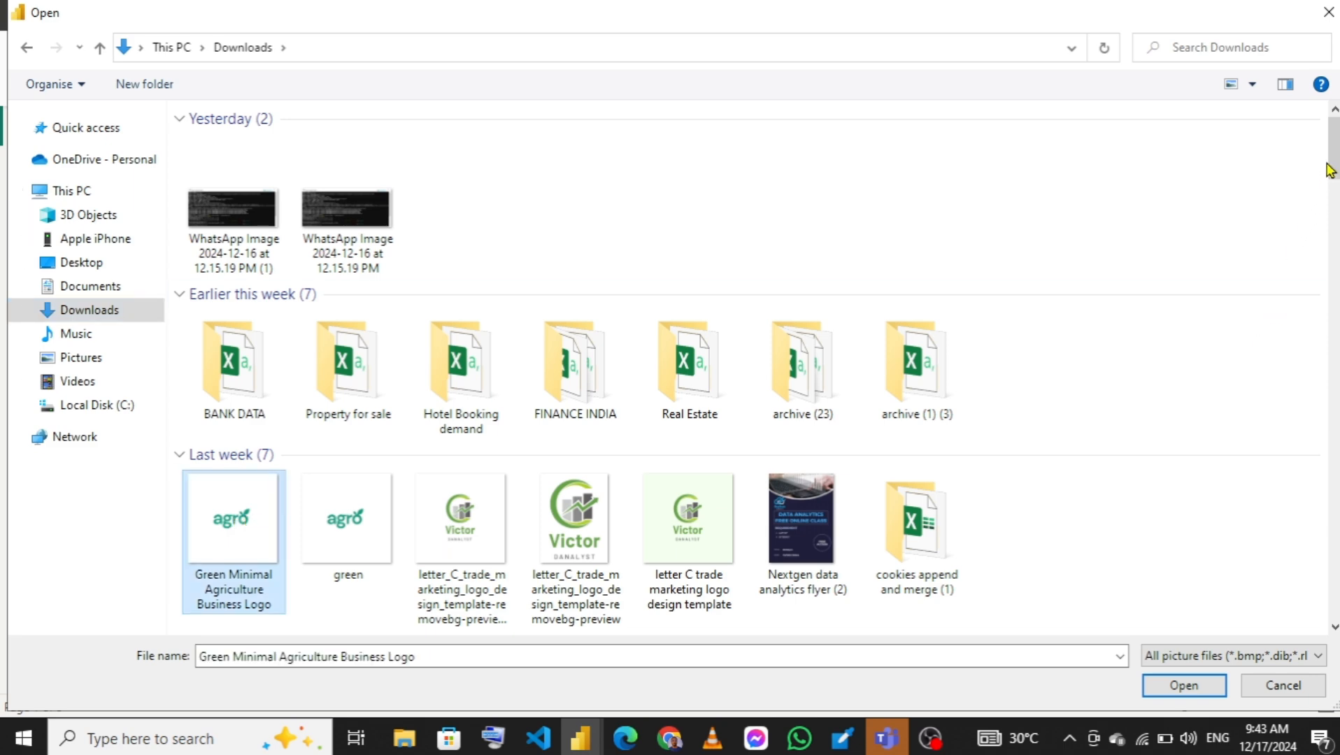
drag(1332, 159, 1335, 189)
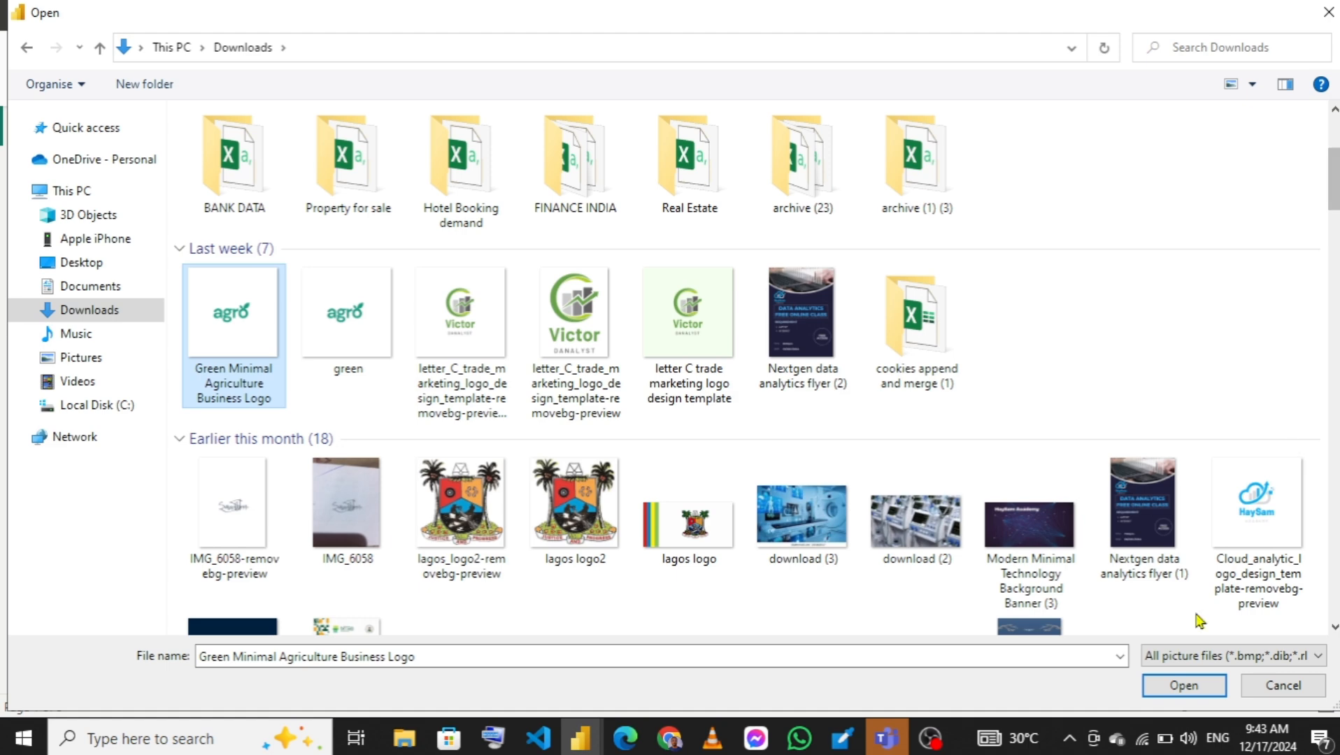
click(1183, 685)
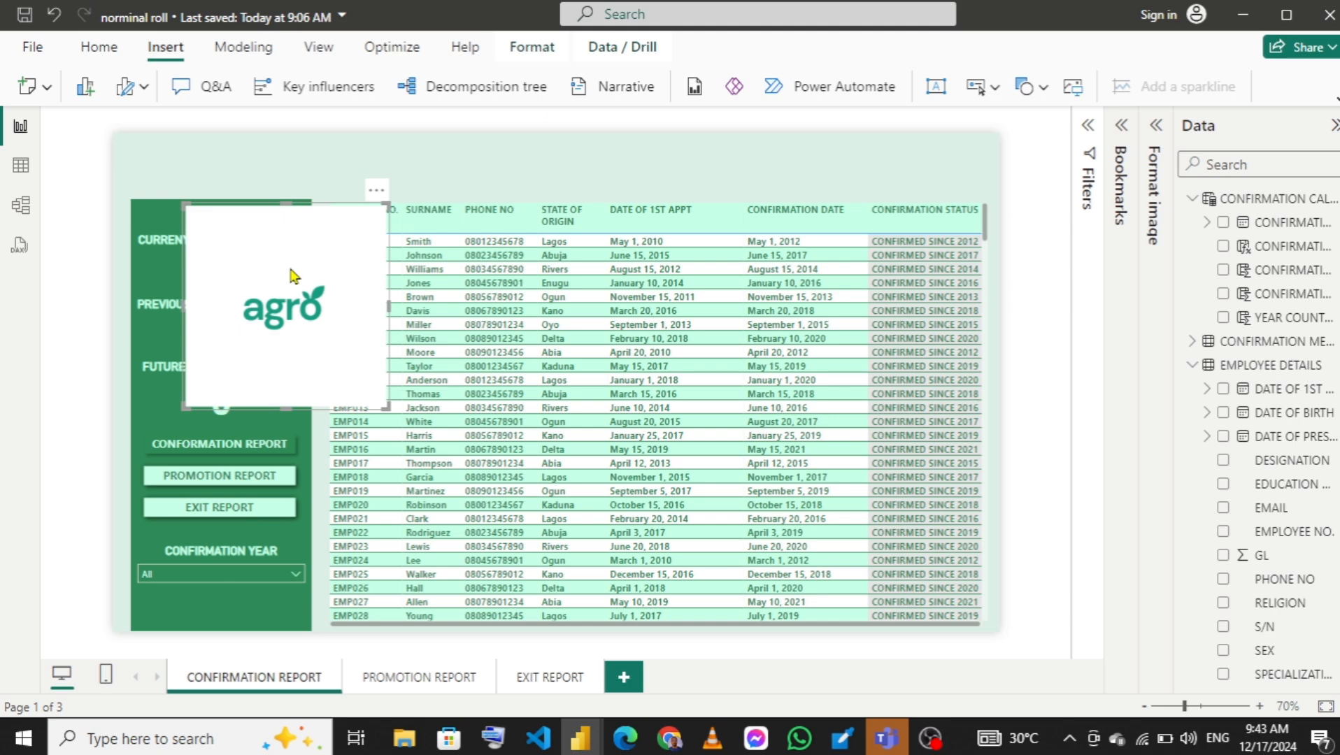
click(376, 191)
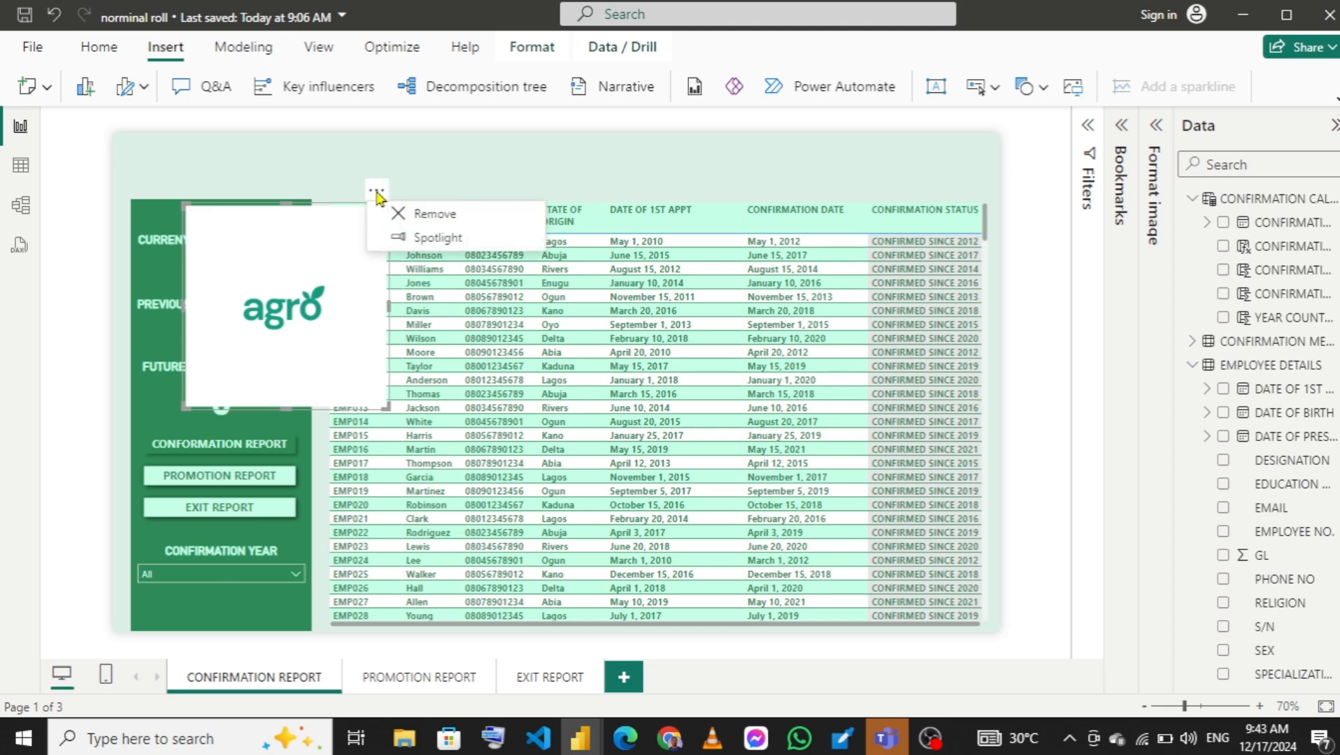
click(407, 218)
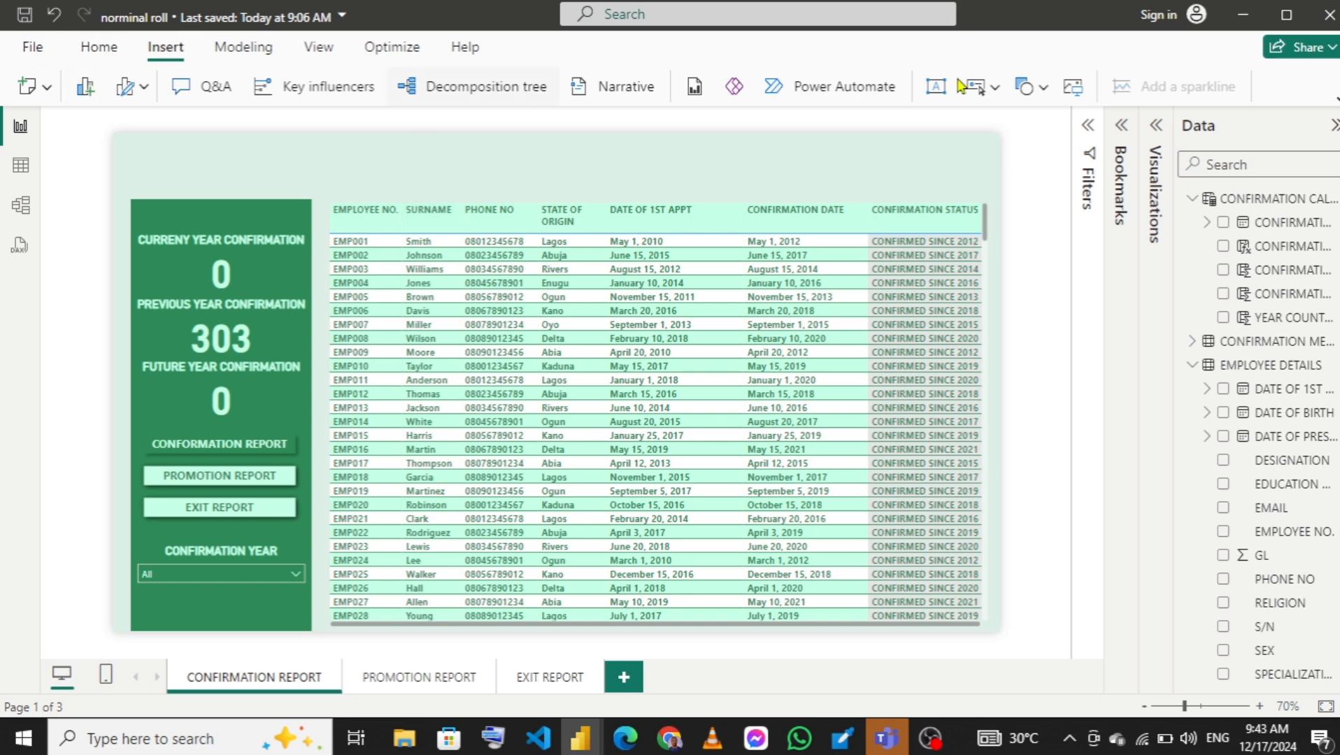
Insert the green2 logo image from the Pictures folder into the confirmation report page.
click(1075, 90)
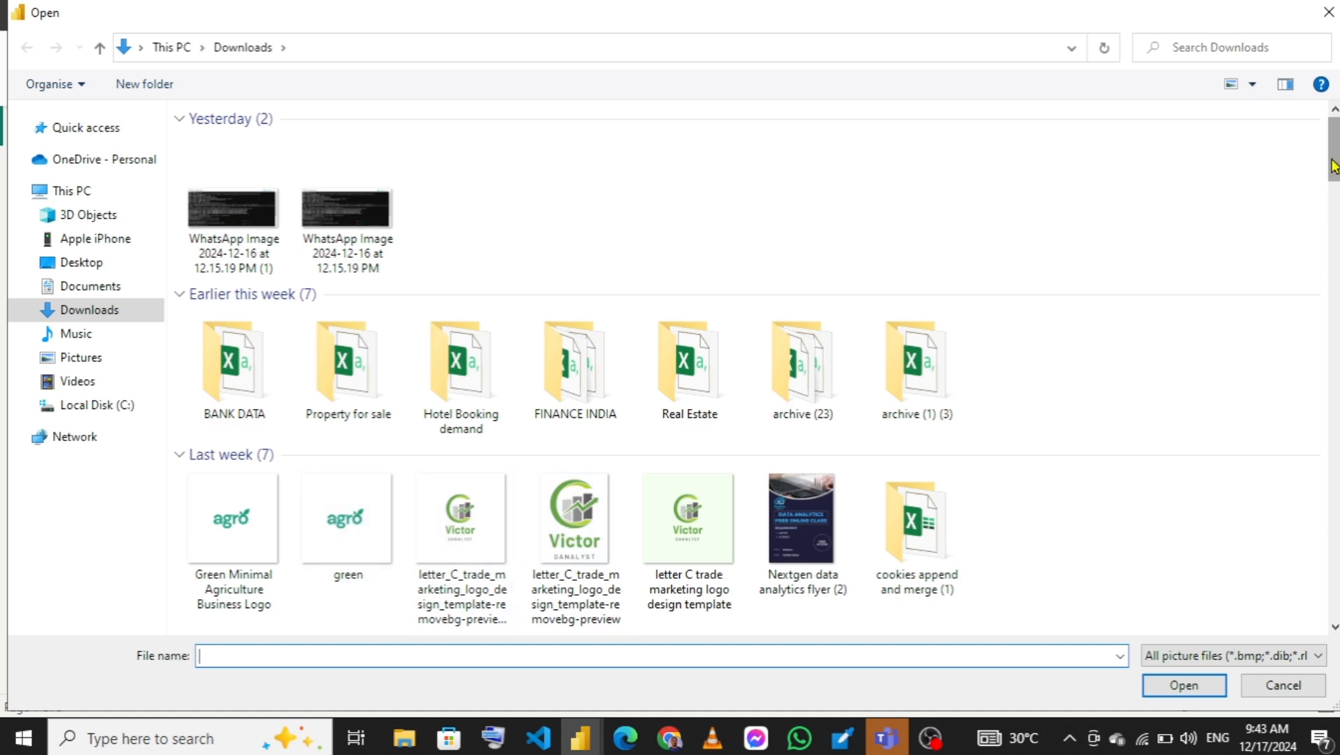
drag(1334, 166, 1336, 134)
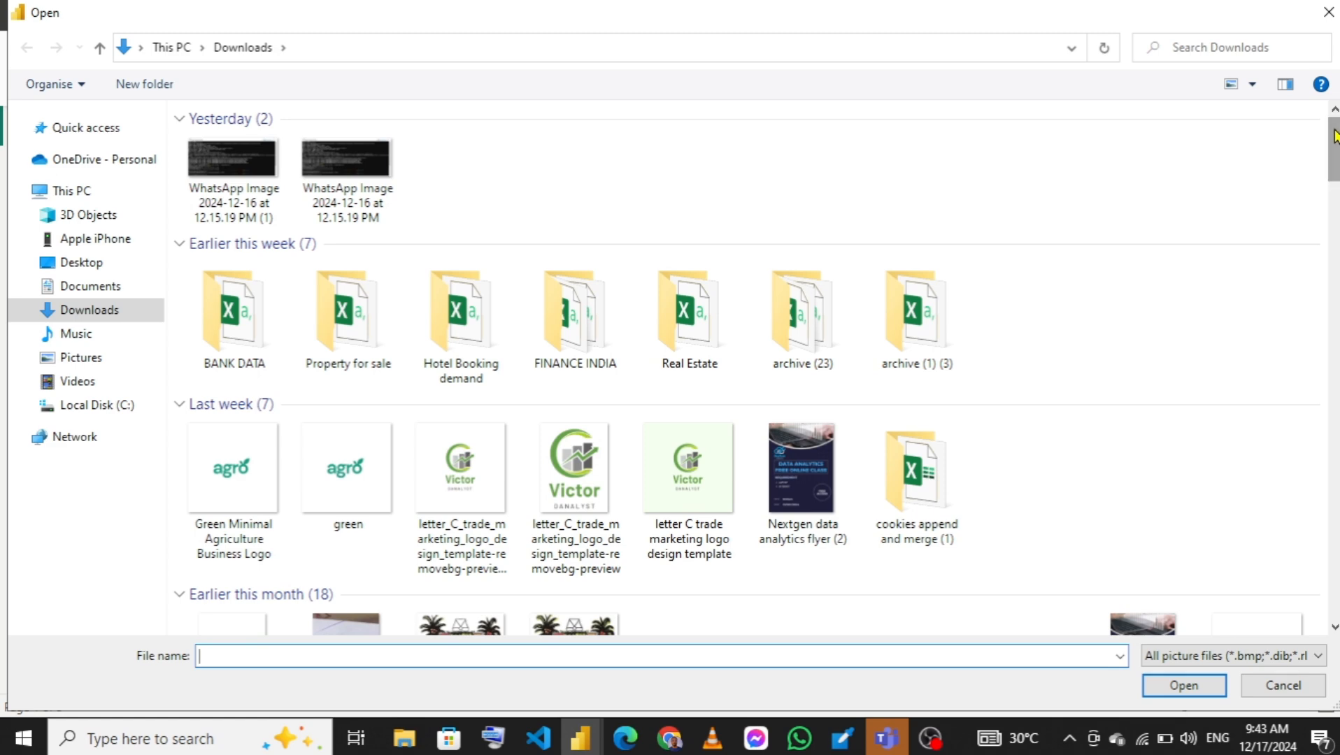
click(81, 360)
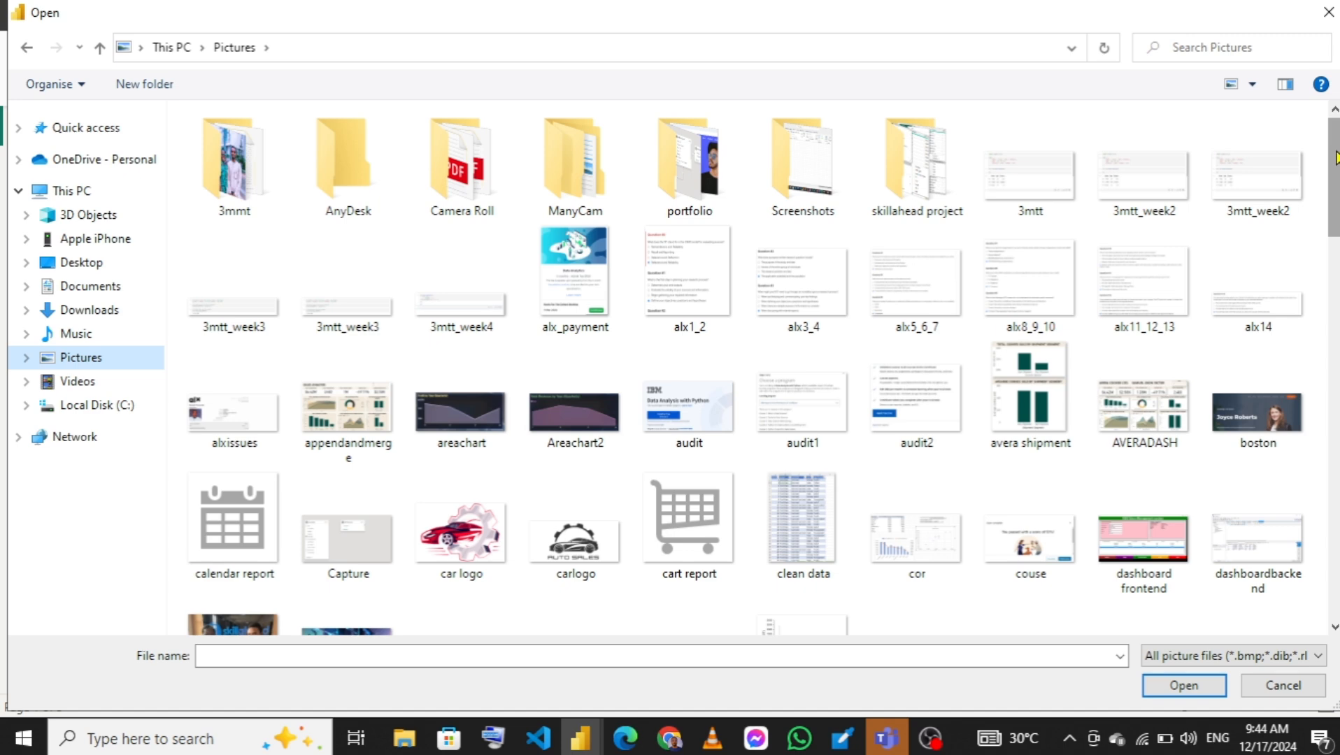
drag(1336, 157, 1337, 449)
scroll(1133, 209, up, 10)
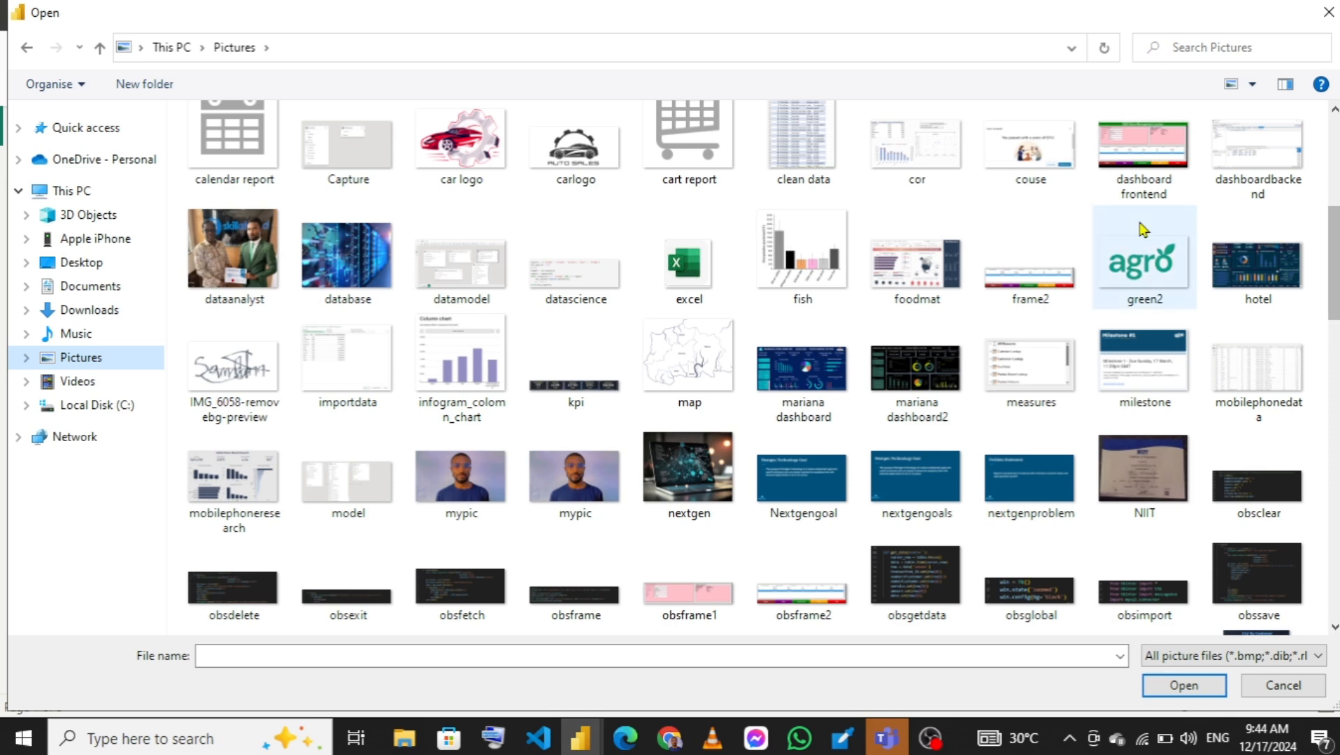
click(1138, 263)
click(1175, 685)
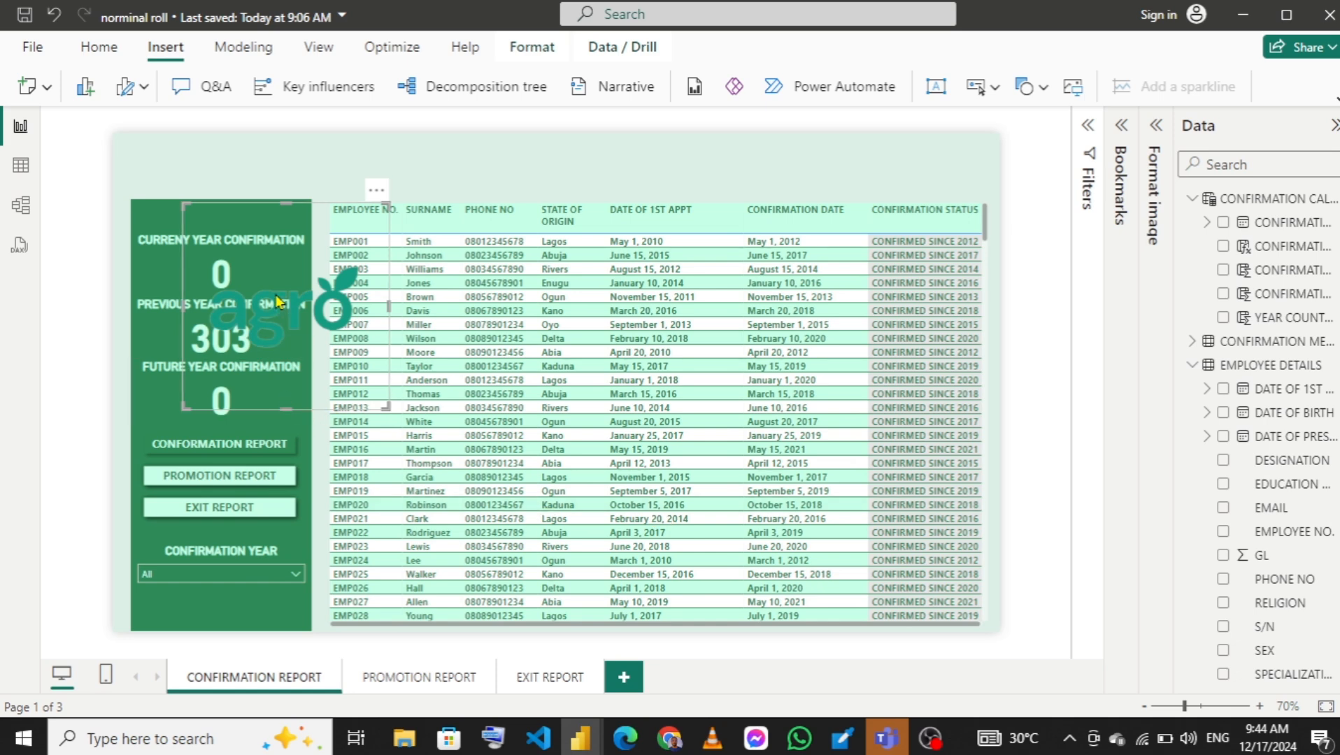
Shrink the agro logo and place it in the header space directly above the green sidebar.
drag(286, 407, 181, 149)
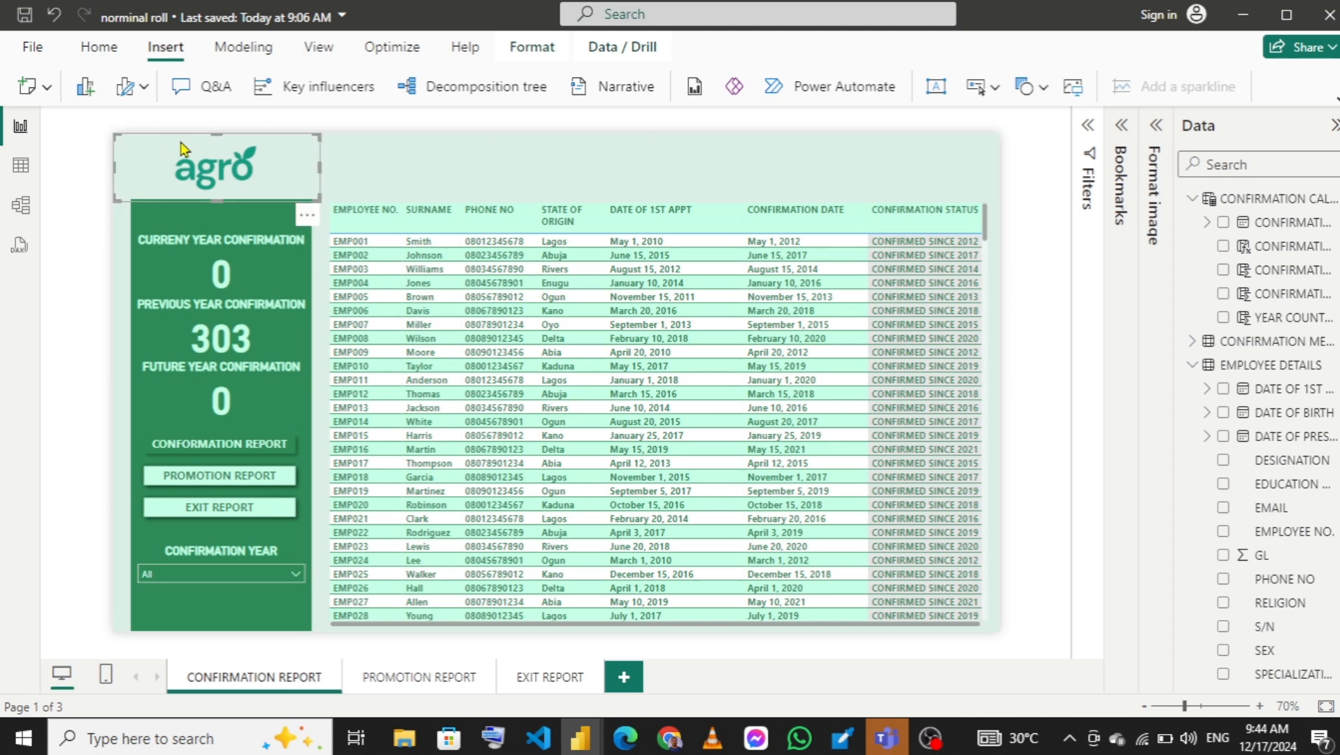
click(442, 183)
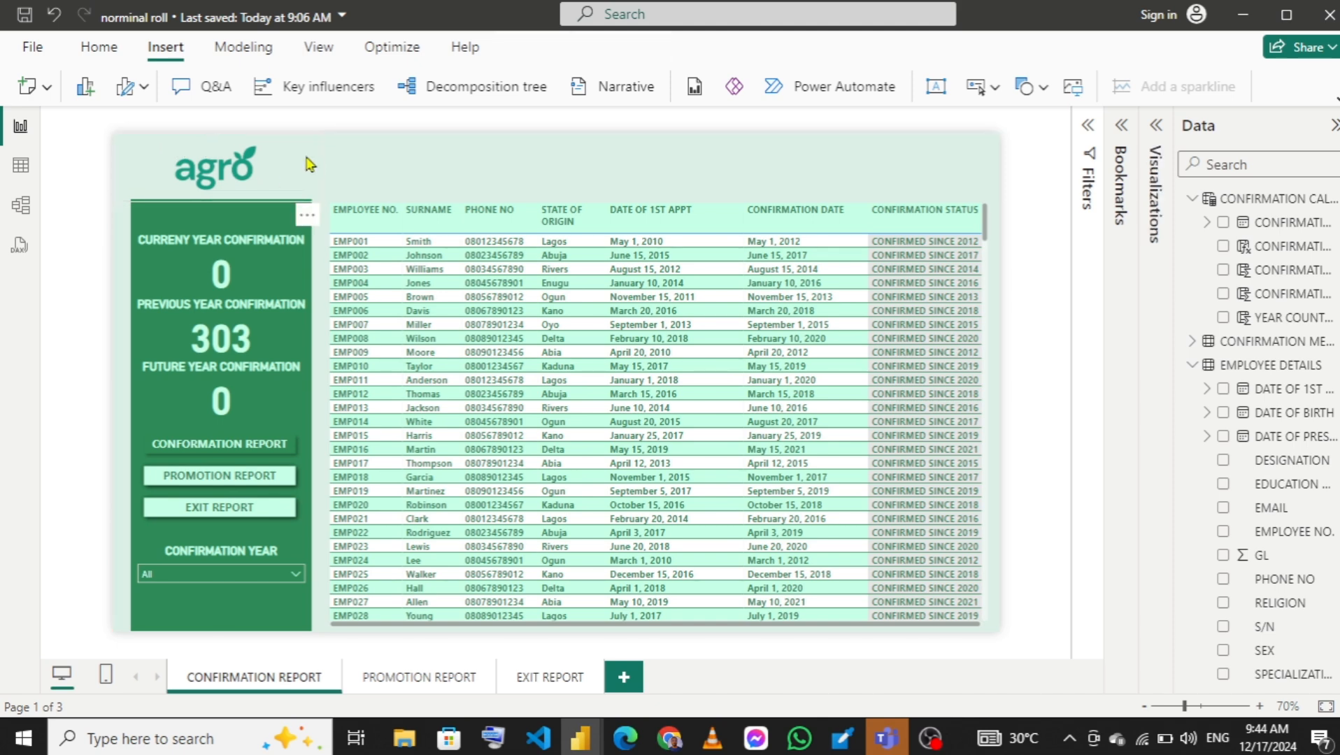
click(269, 174)
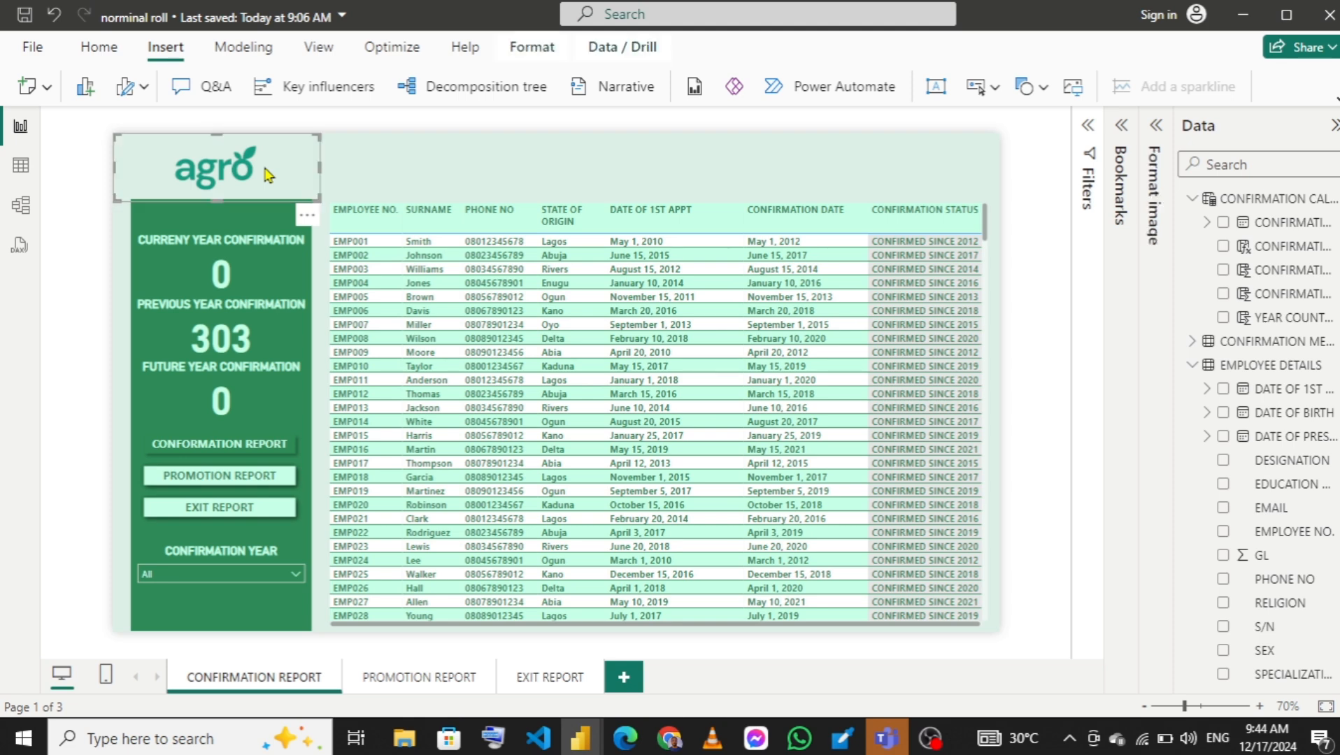
drag(215, 199, 214, 196)
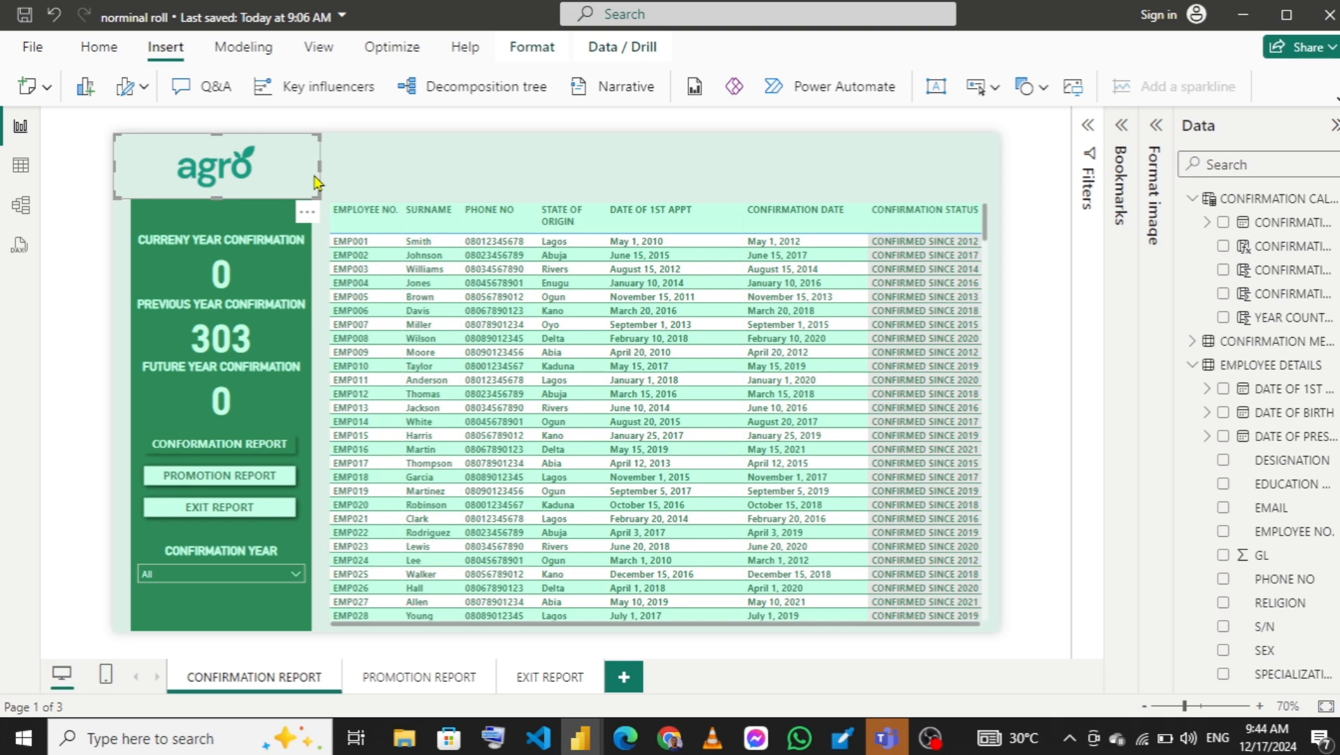
click(389, 165)
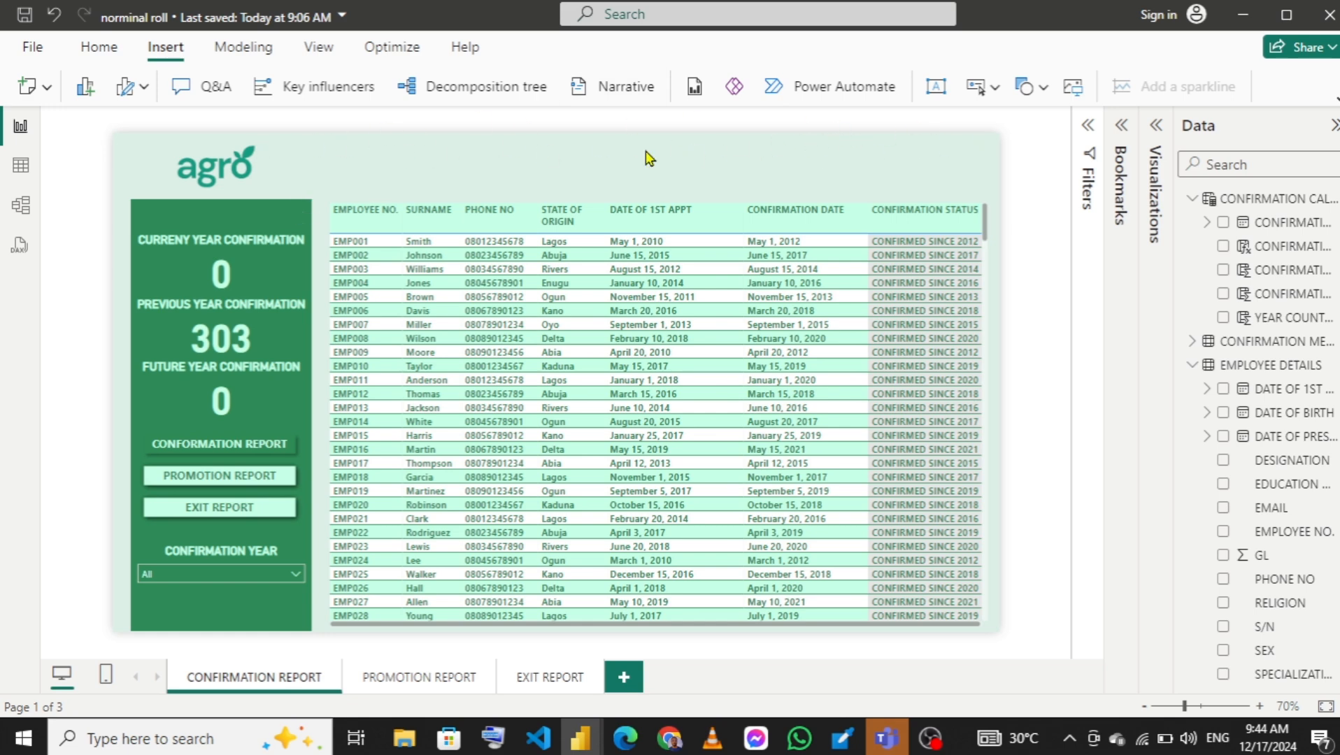
Add a text box, move it into the header beside the logo and reduce its height to fit above the table.
click(935, 88)
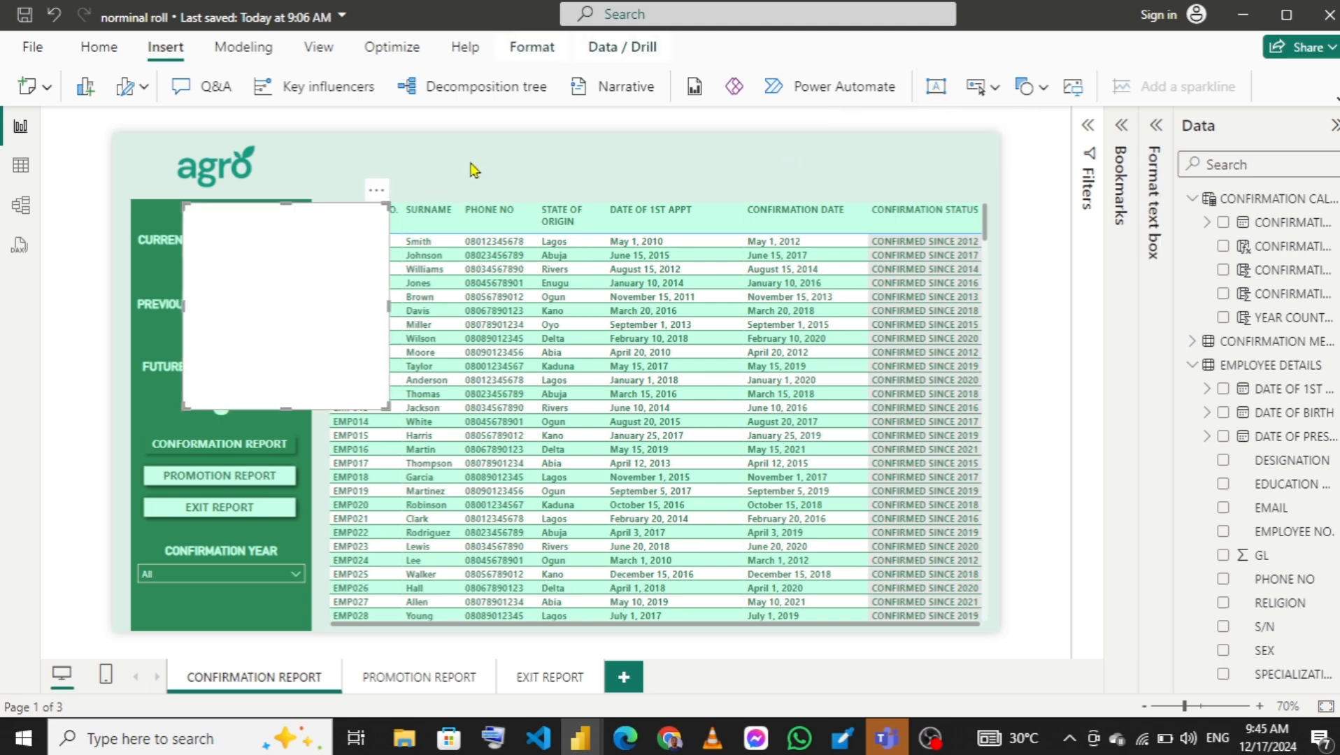
drag(286, 210, 500, 142)
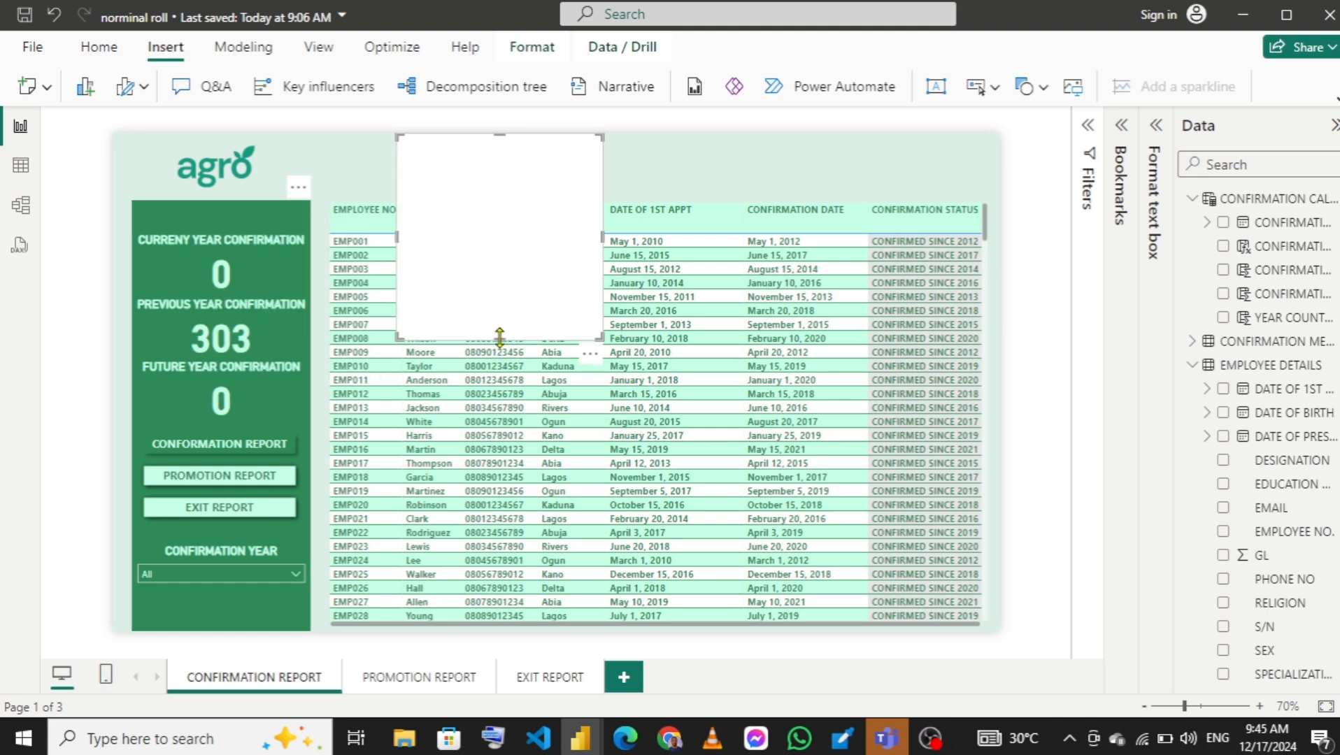
drag(498, 341, 484, 193)
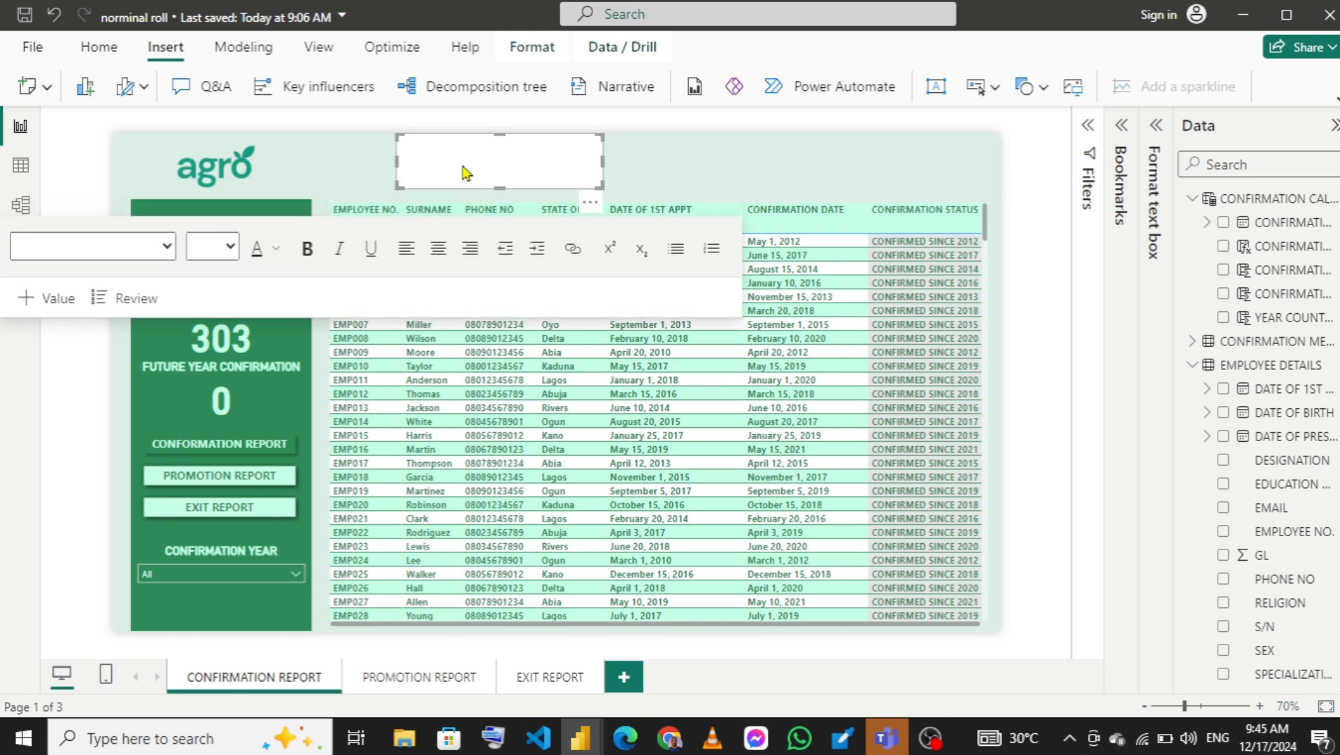
click(496, 150)
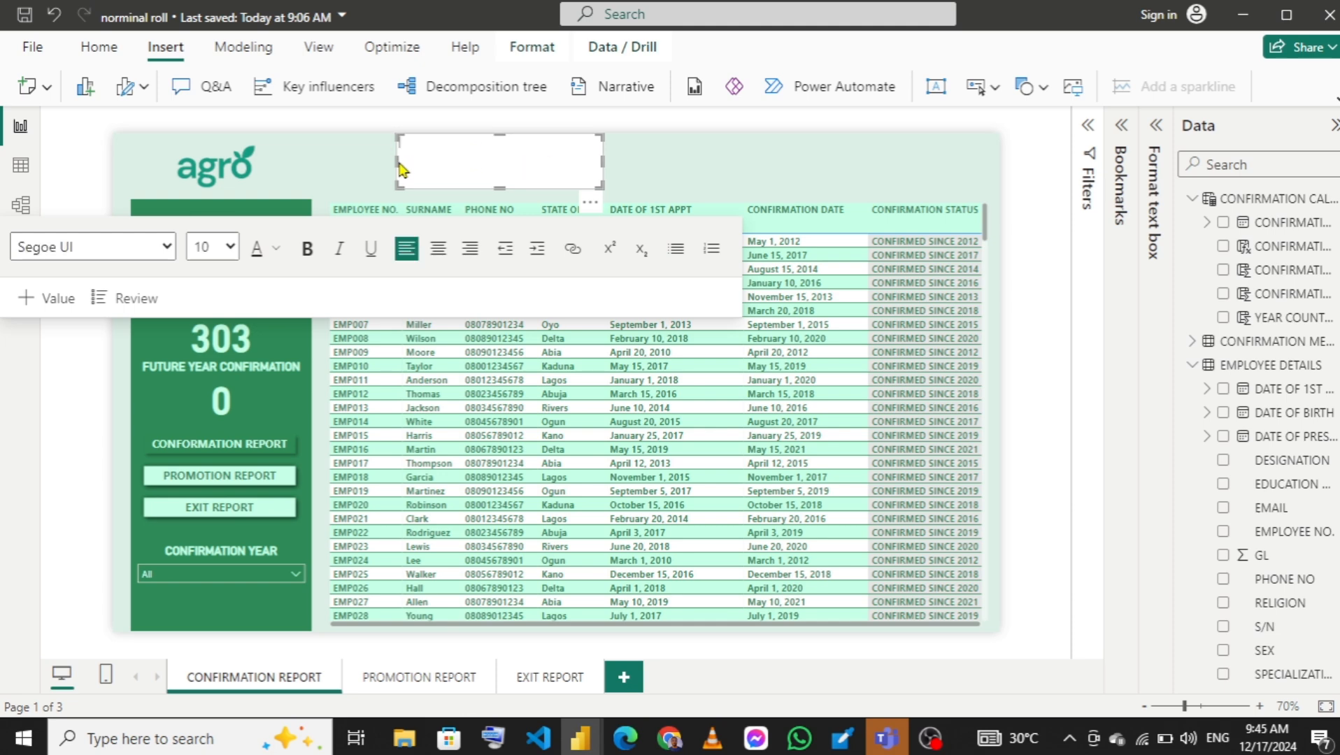
Try out different widths and heights for the header text box by moving its edges.
drag(398, 163, 448, 170)
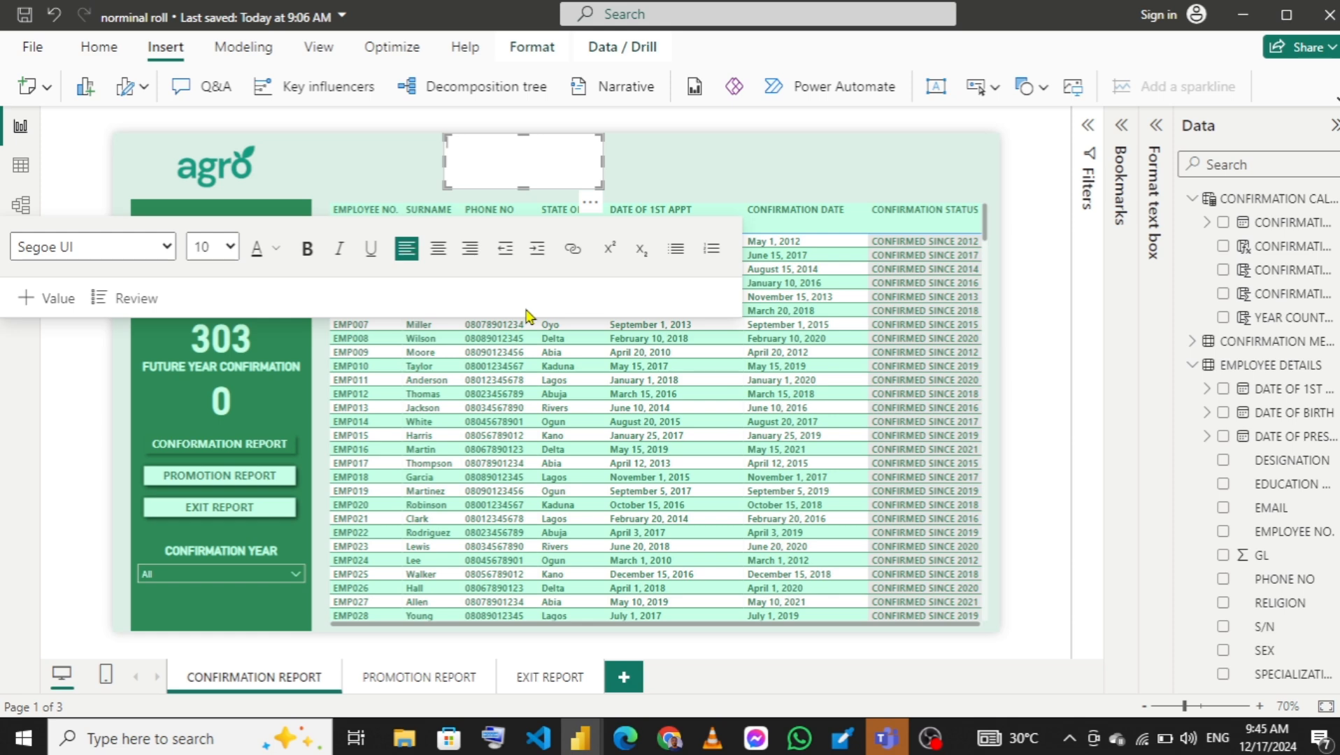
drag(524, 188, 526, 310)
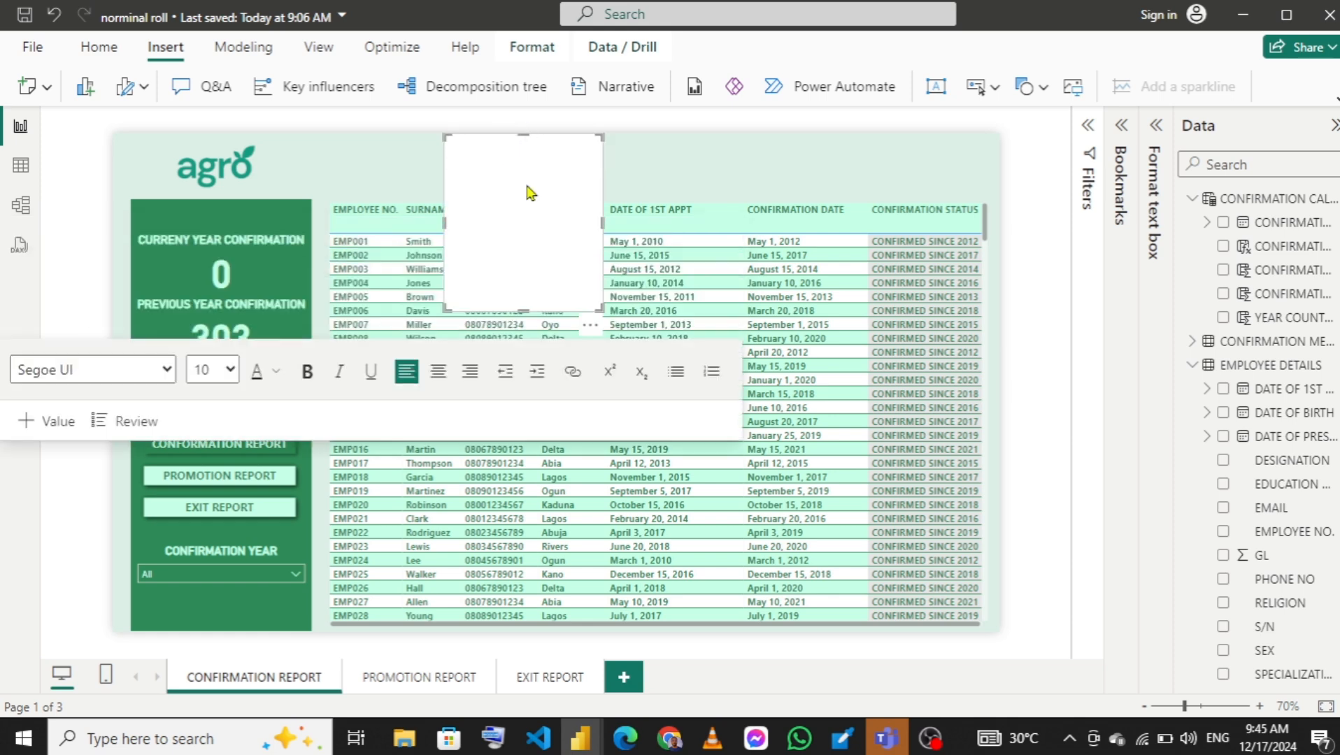
drag(523, 135, 526, 226)
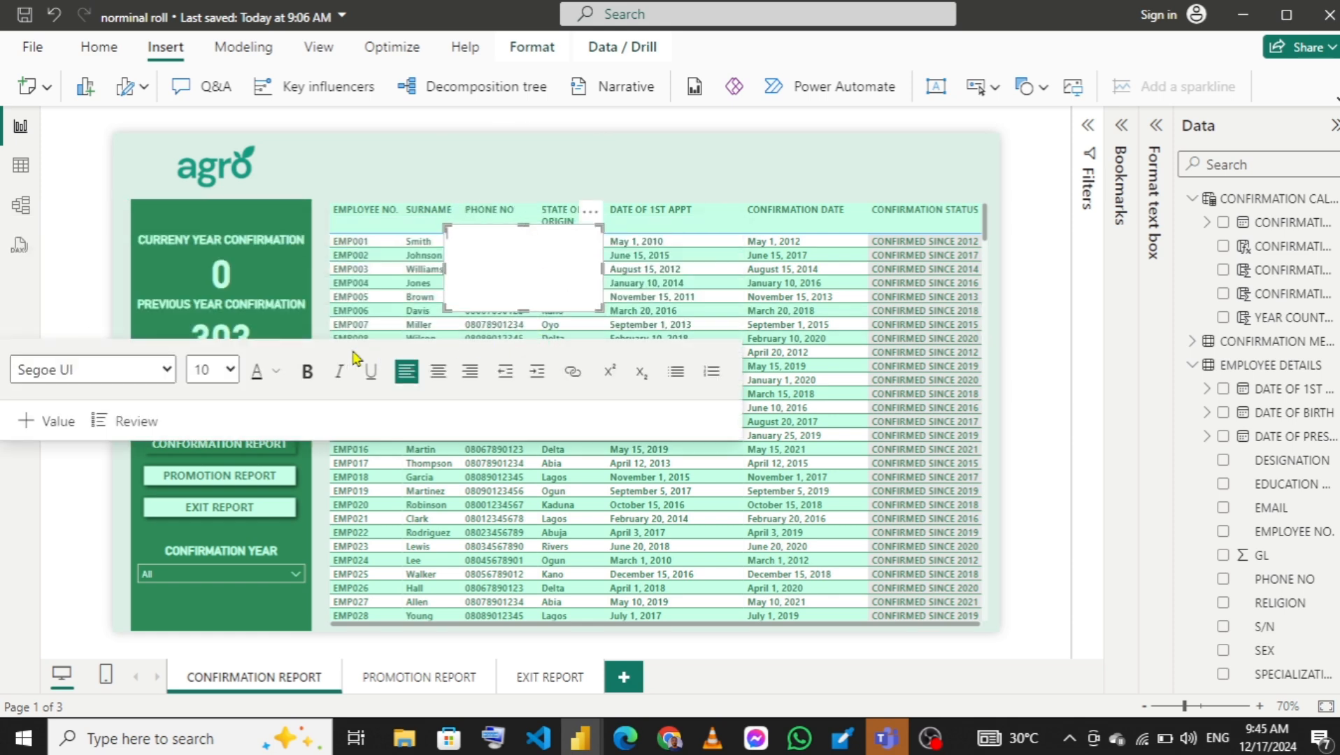
click(591, 211)
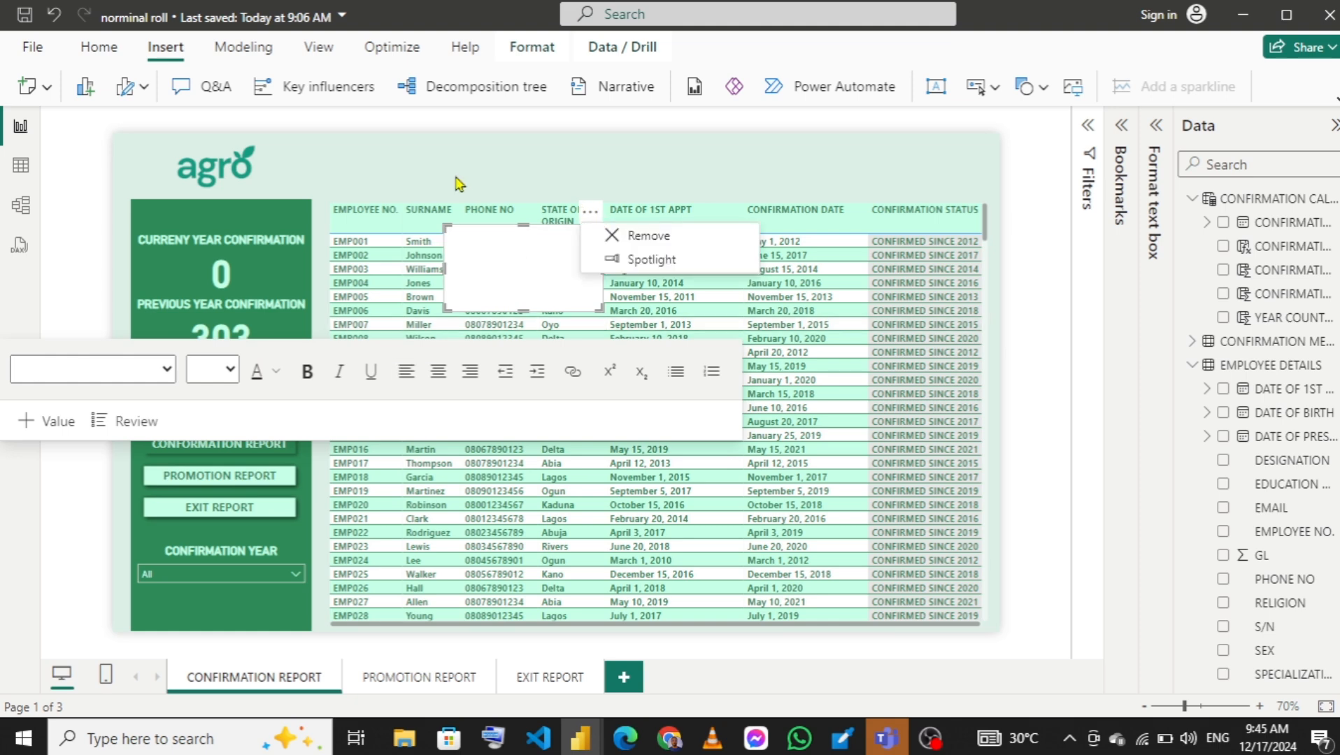
click(536, 275)
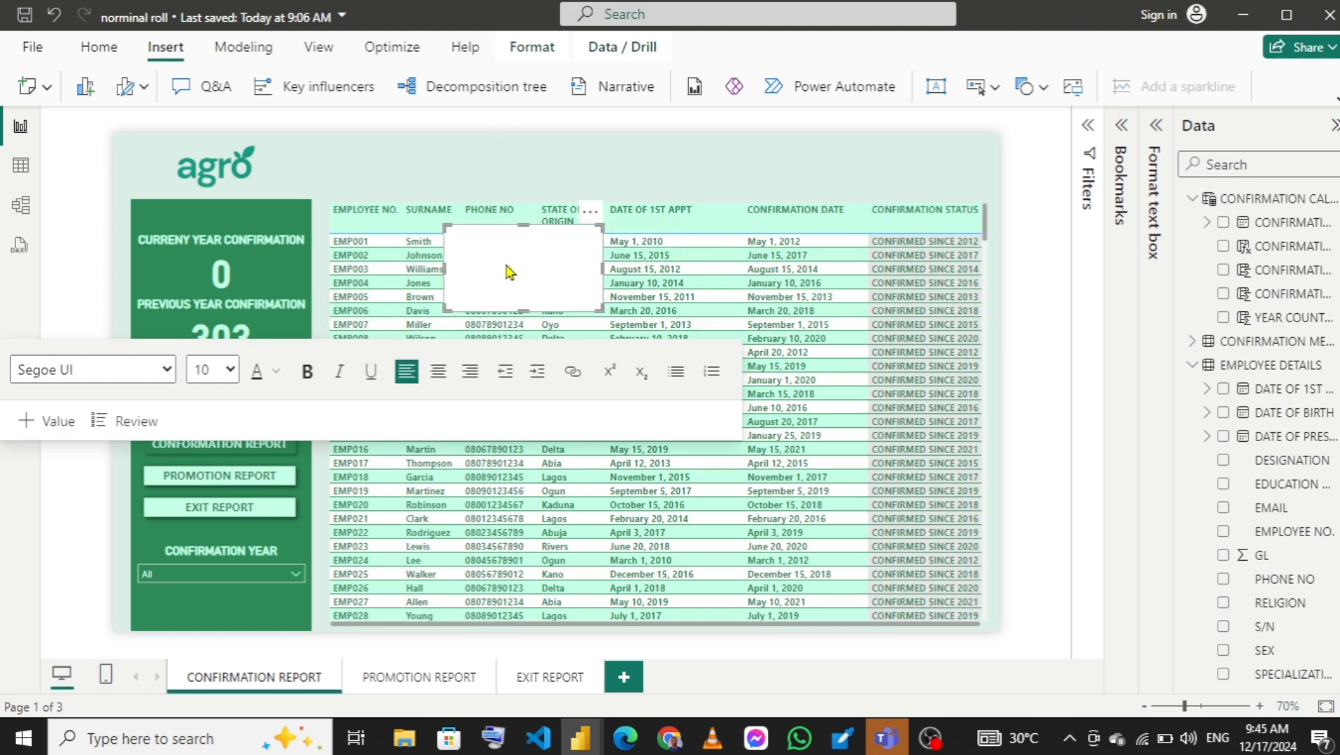
drag(524, 226, 501, 138)
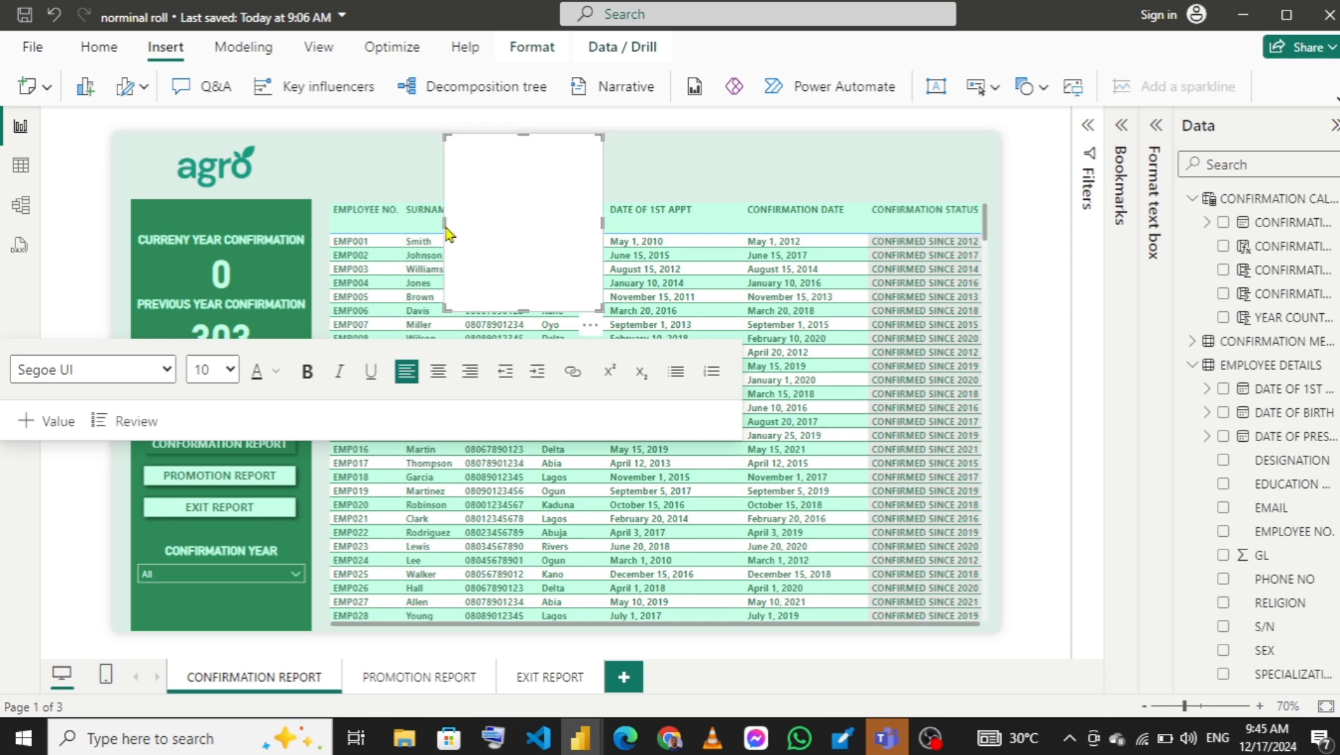
Resize the text box to a thin strip in the header, spanning the full width of the employee table.
drag(444, 224, 328, 219)
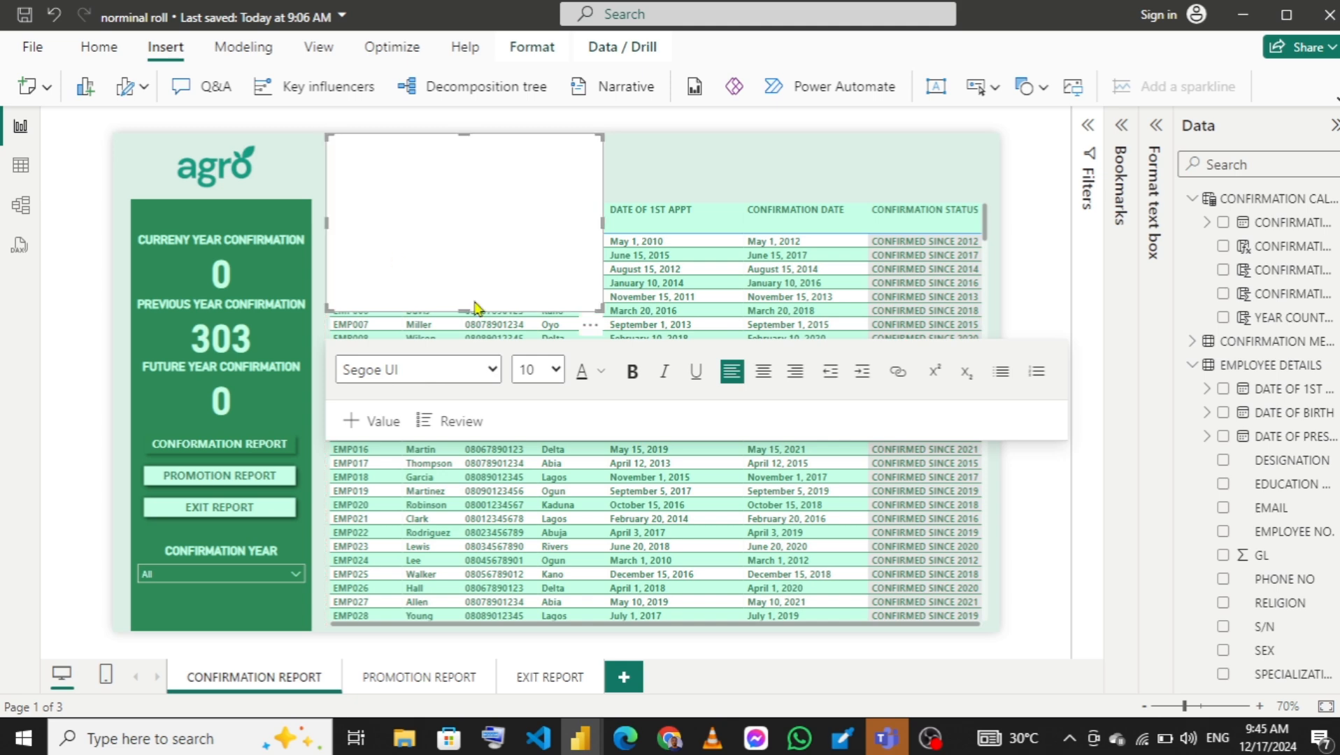
drag(465, 302, 461, 188)
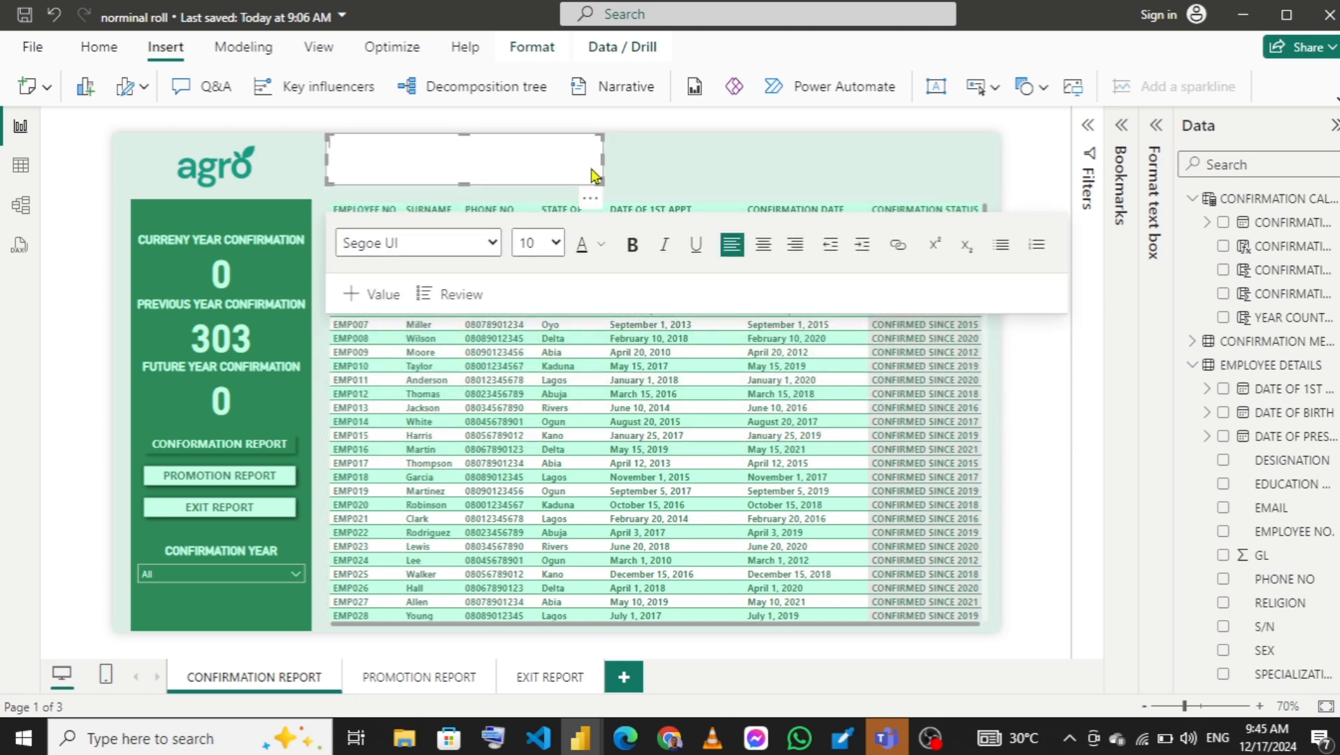
drag(740, 162, 986, 165)
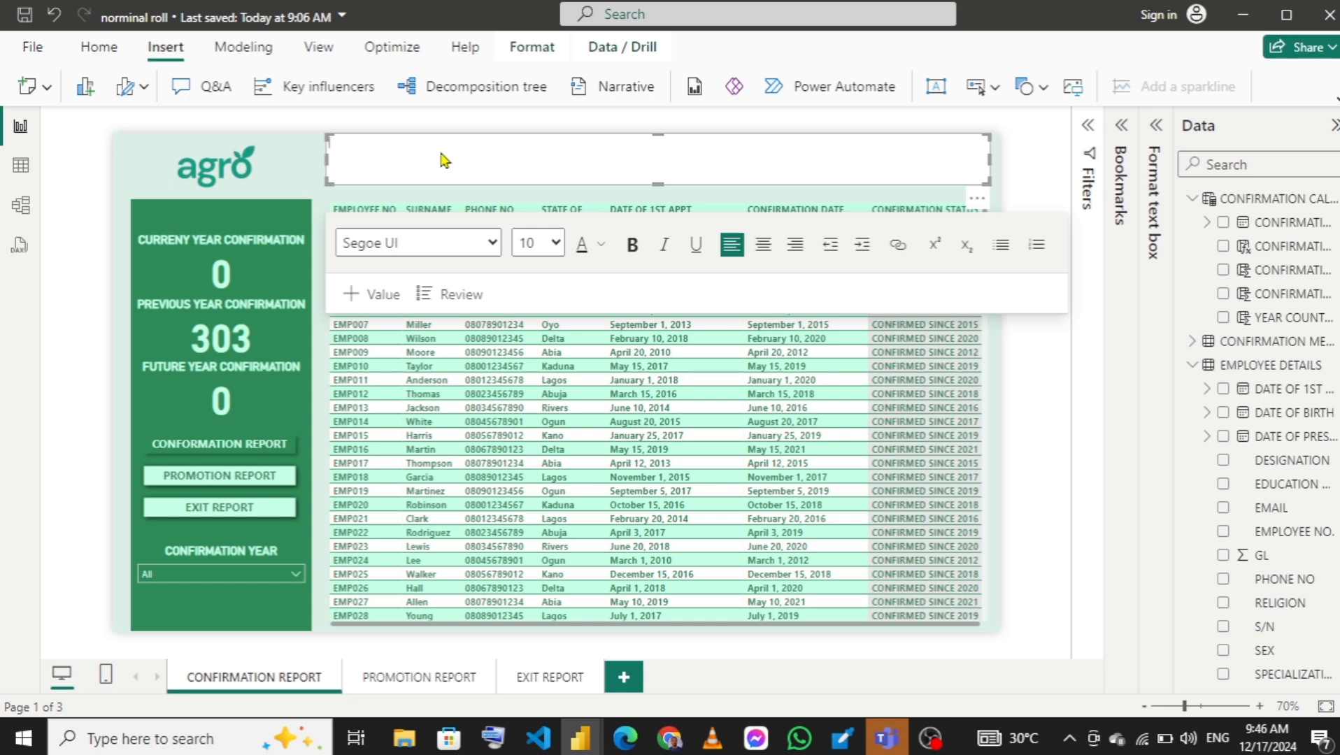
Enter the report title "Workforce Advancement tracker" in the header text box.
mouse_move(593, 748)
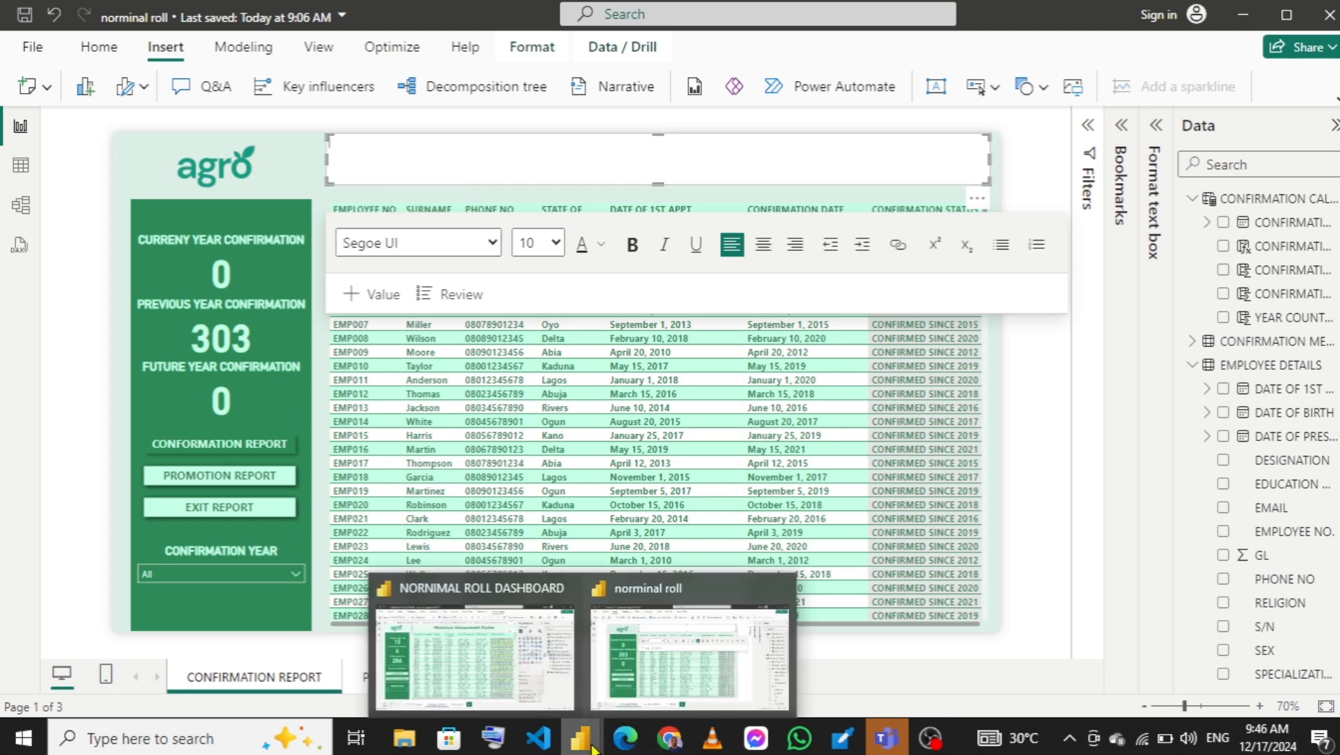
mouse_move(396, 665)
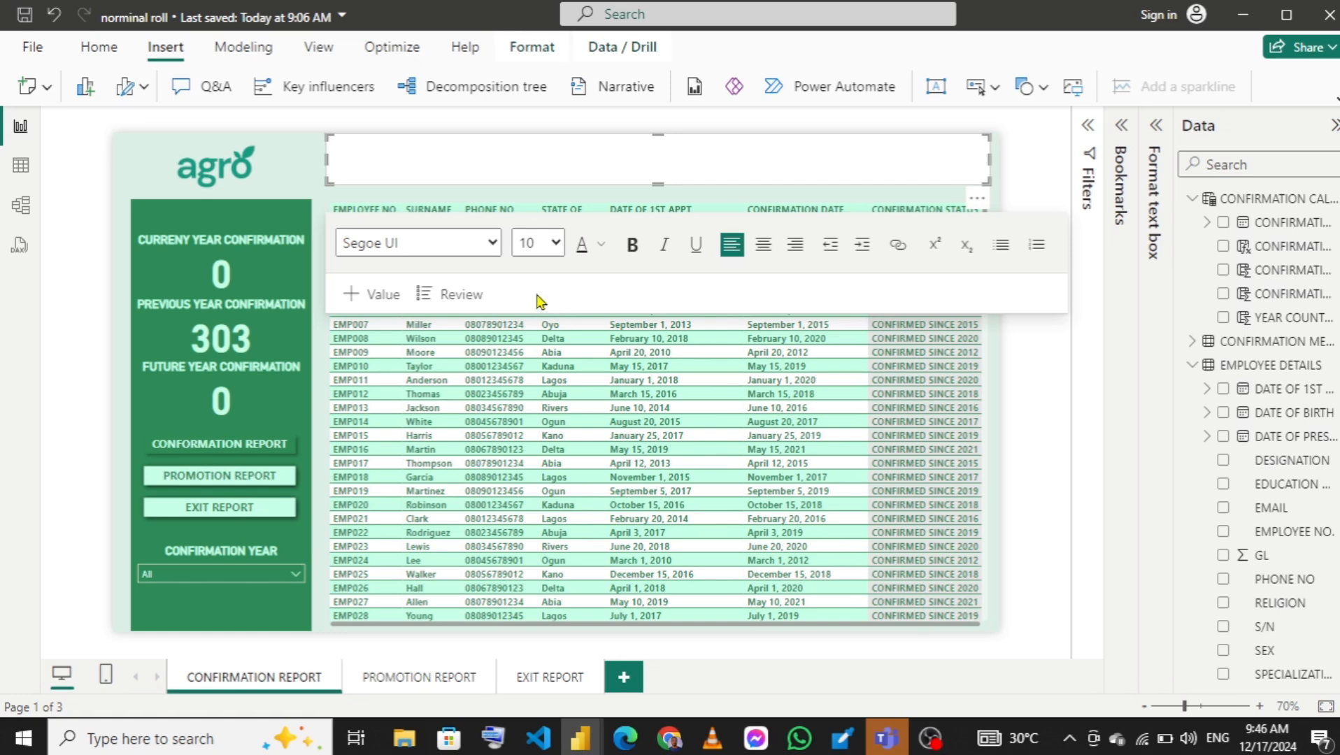
text(W)
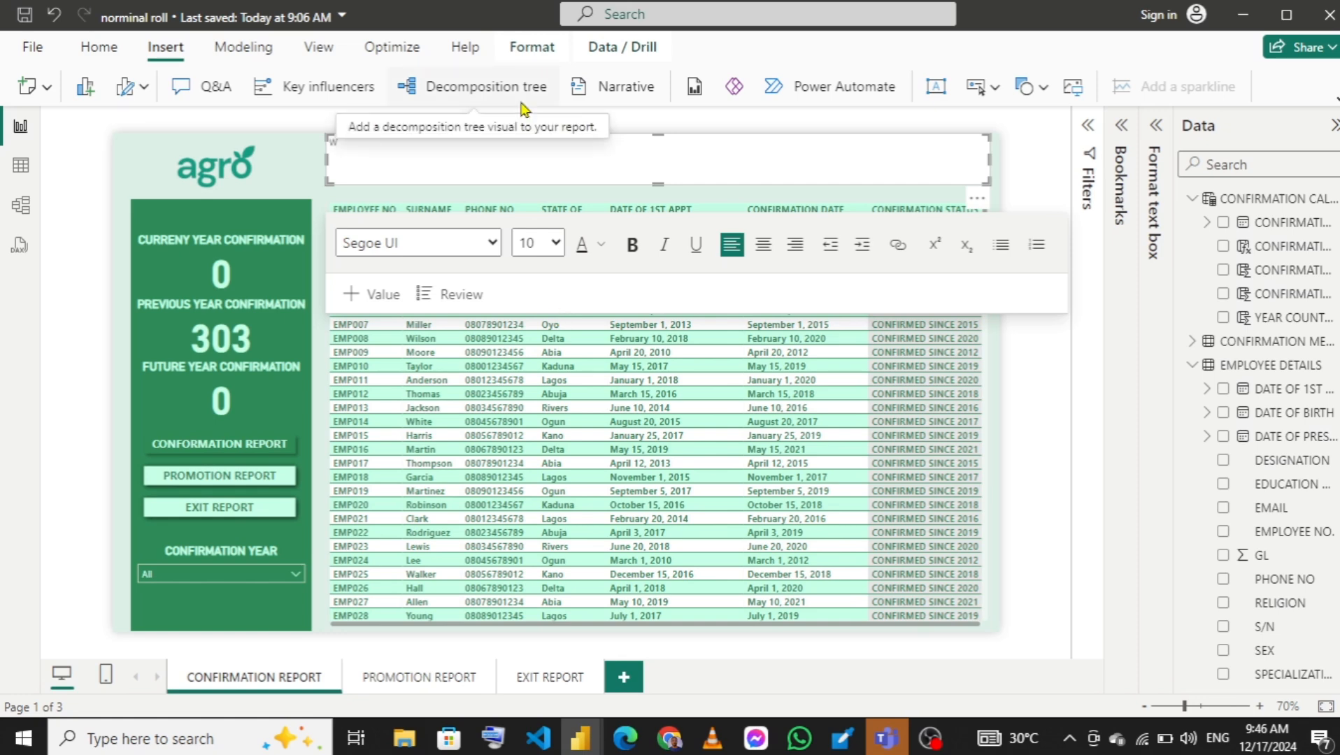
text(ork F)
key(BackSpace)
text(G)
key(BackSpace)
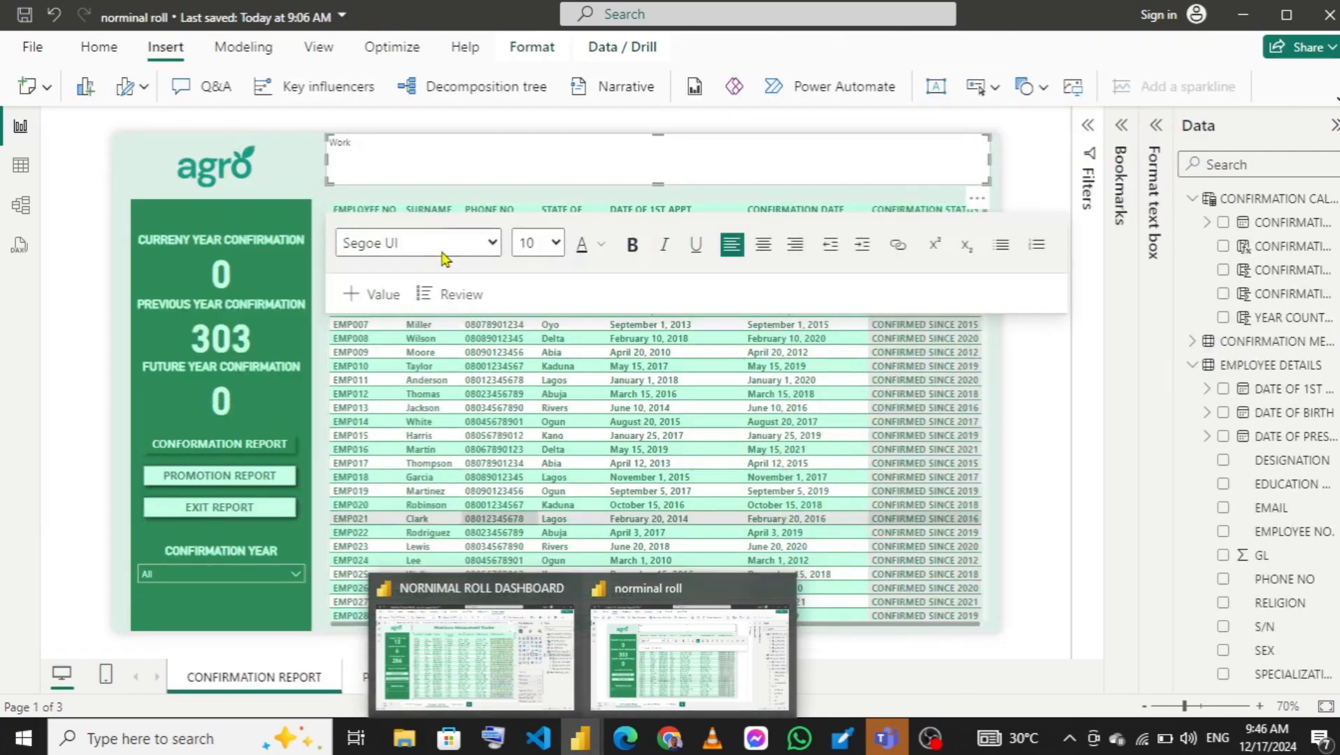
text(for)
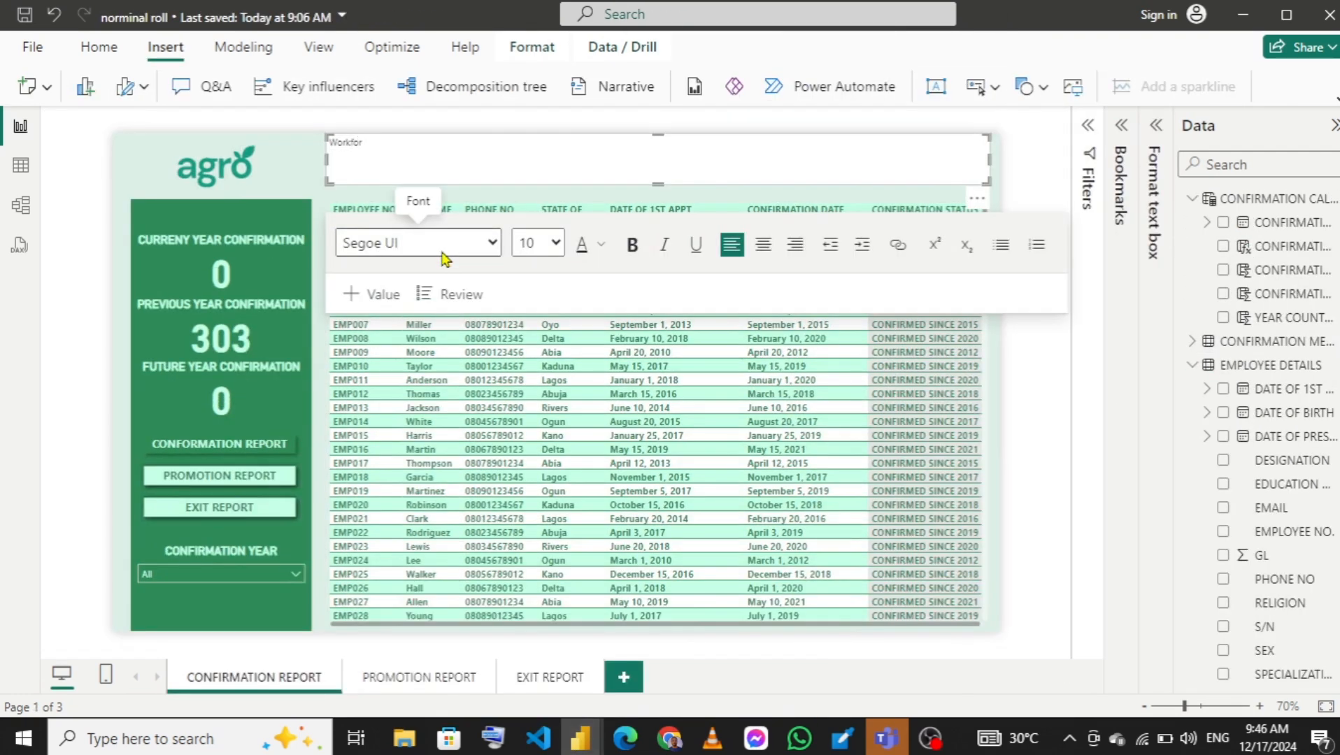
text(ce Advancement tracker)
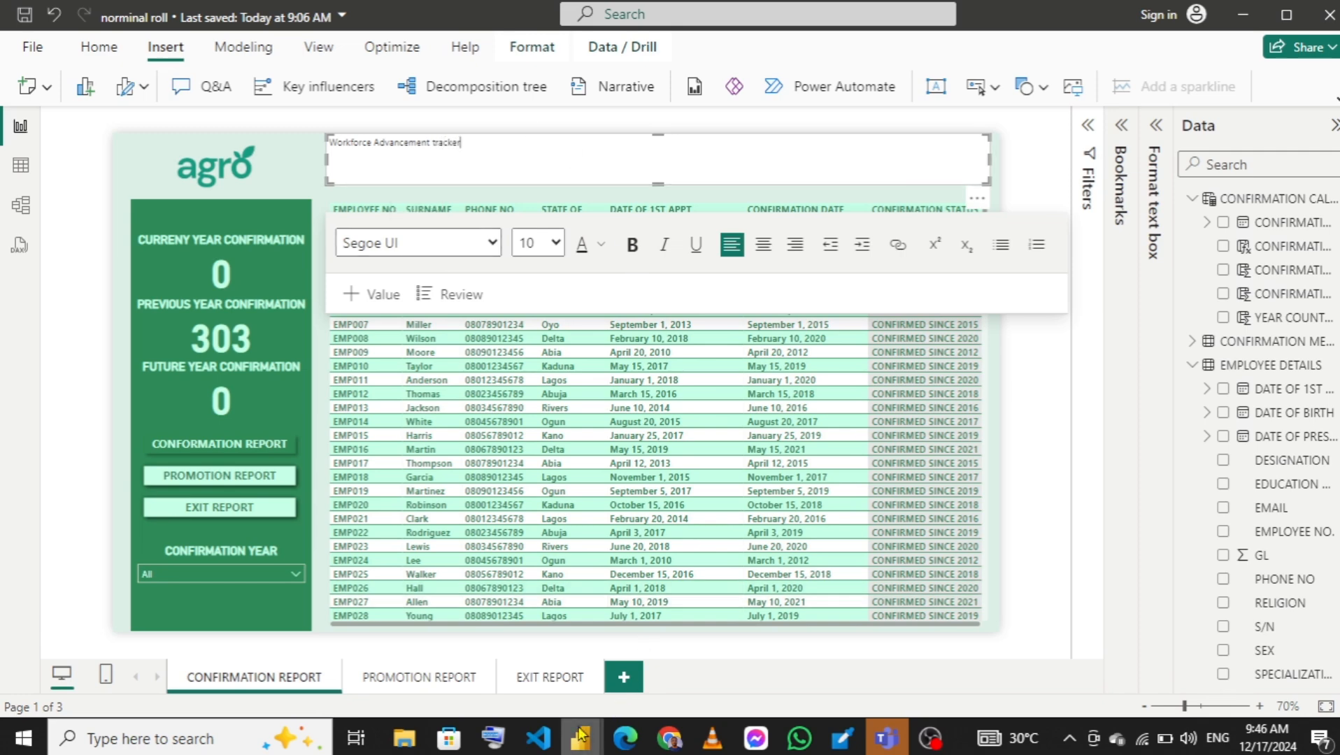
Set the font size of the whole header title "Workforce Advancement Tracker" to 32.
mouse_move(454, 607)
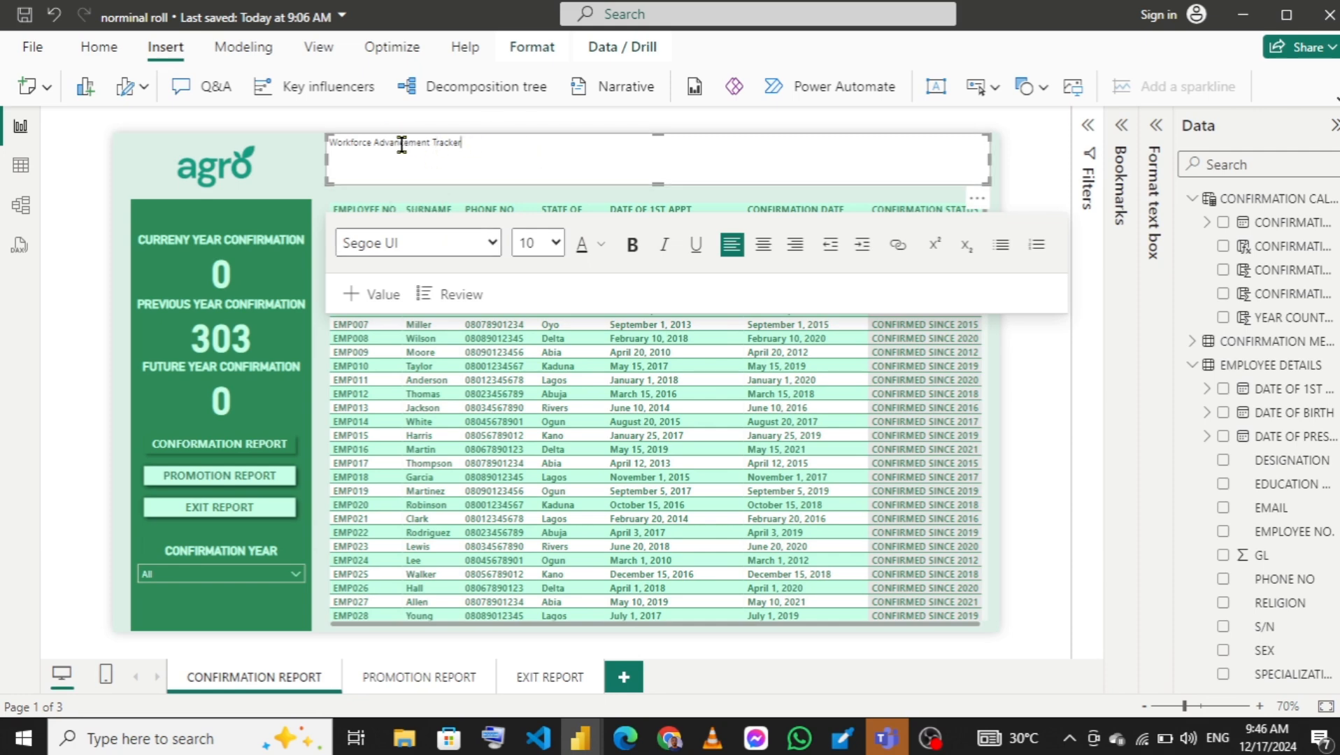
key(ctrl+a)
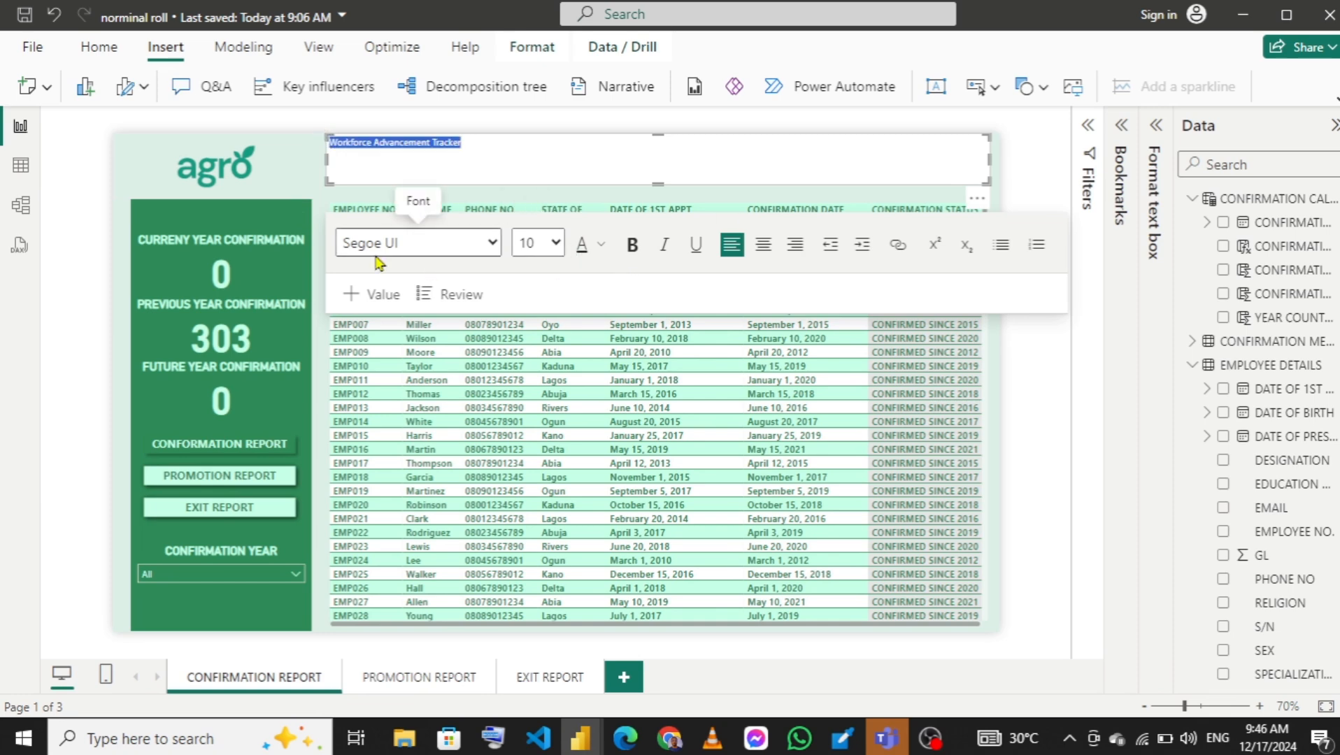
click(557, 243)
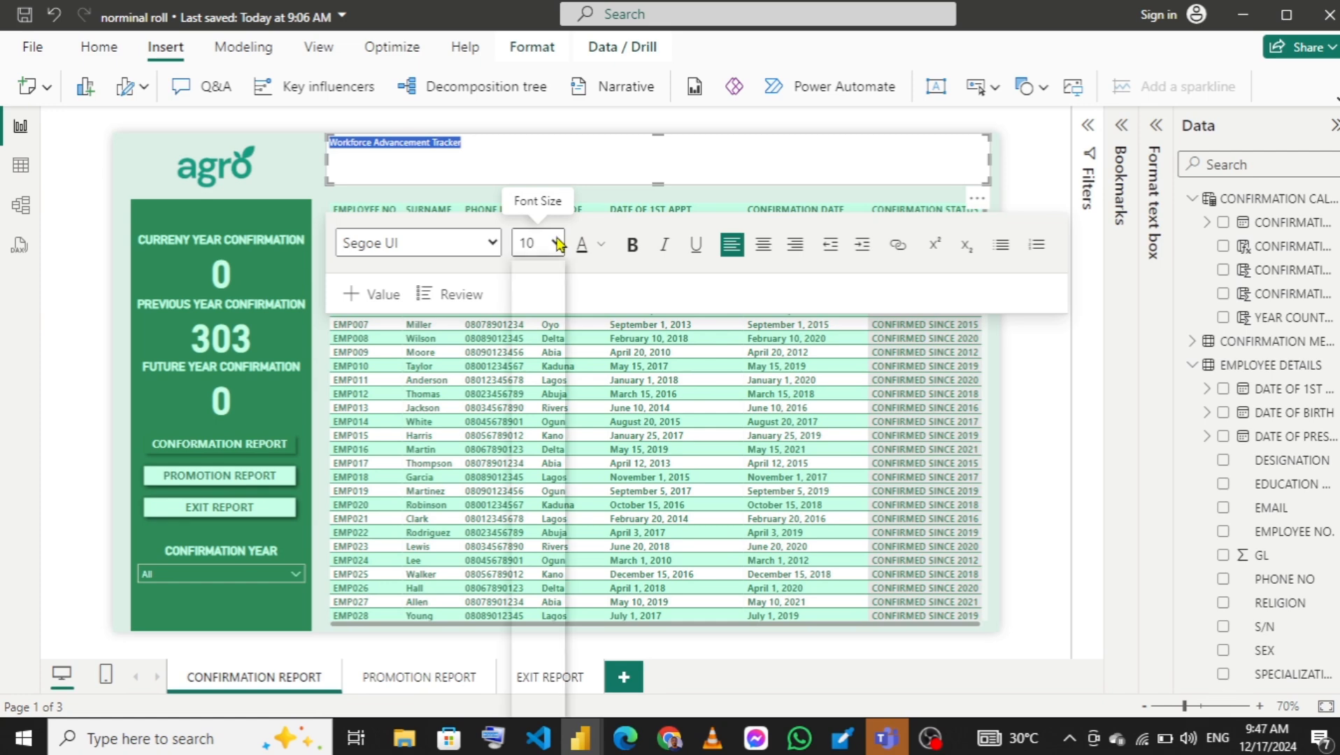
click(559, 244)
click(560, 244)
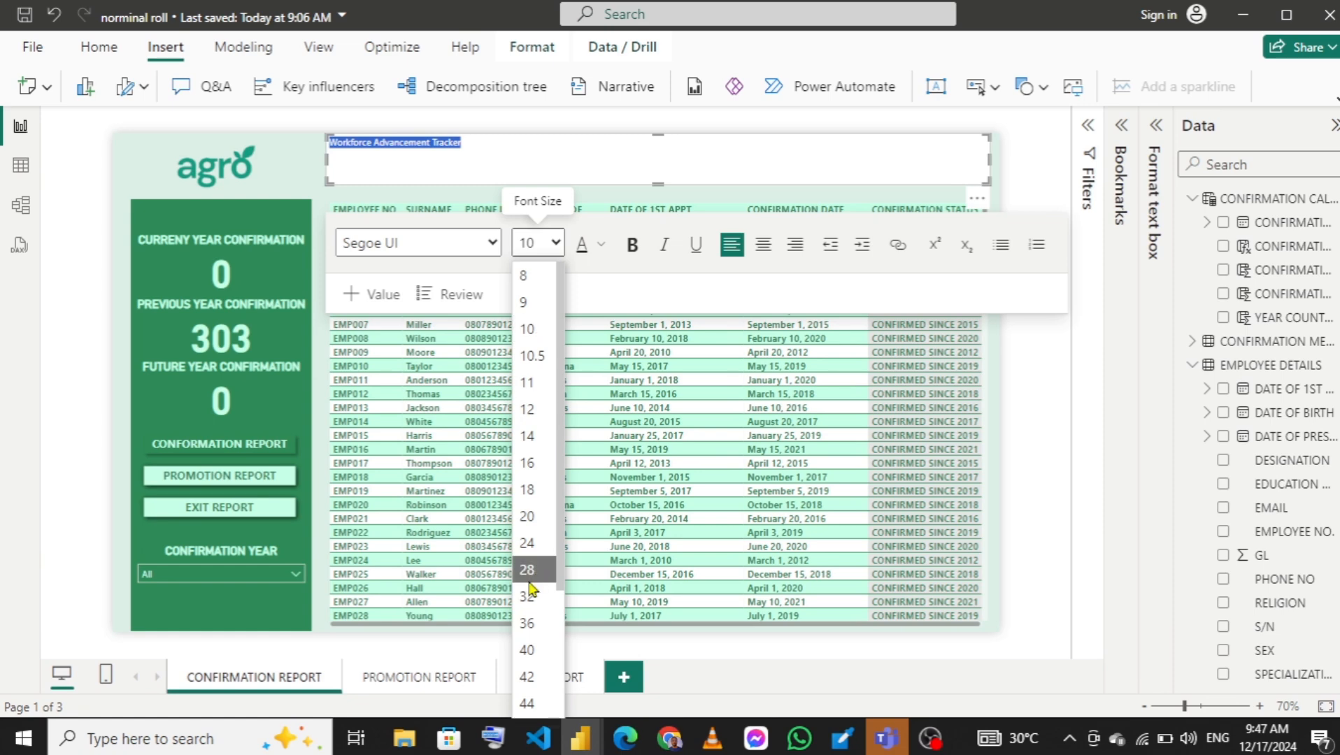
click(530, 577)
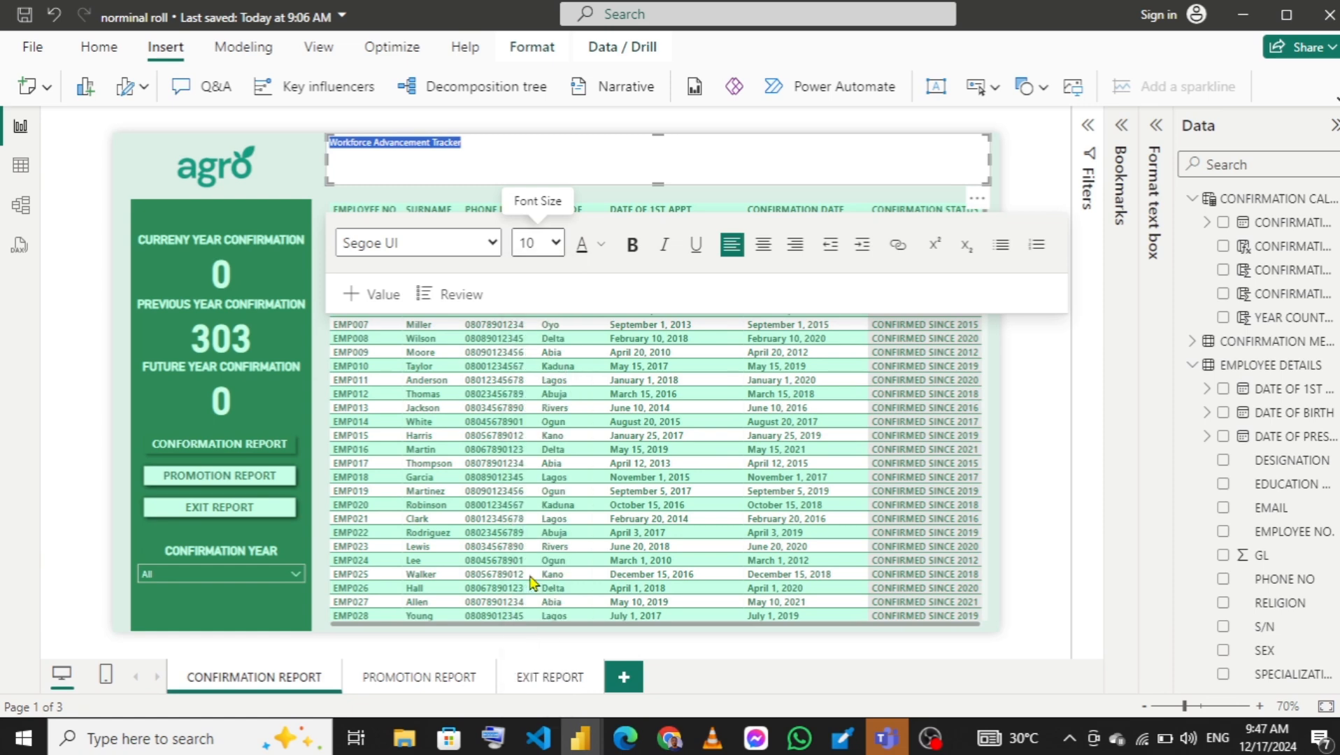
click(557, 245)
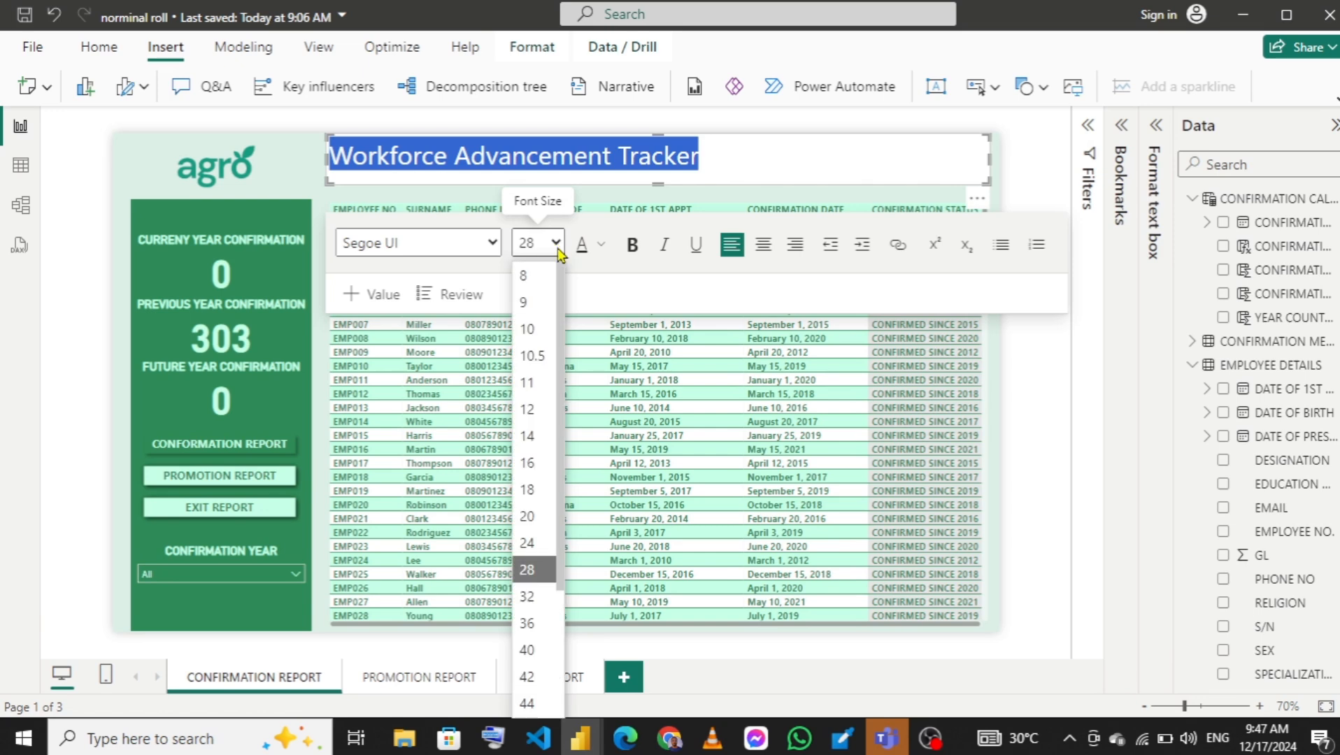
click(531, 606)
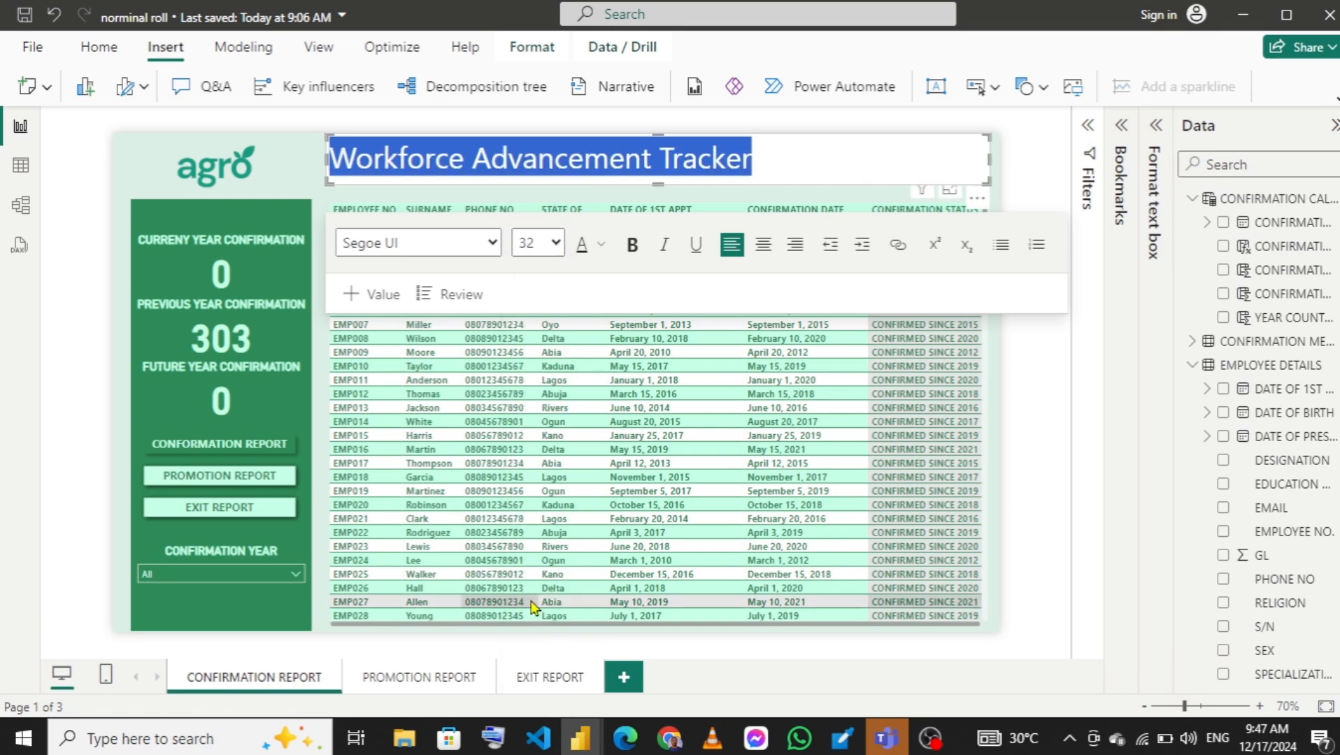
Make the header title bold, centre it in its text box and colour it the dark green used recently.
click(633, 246)
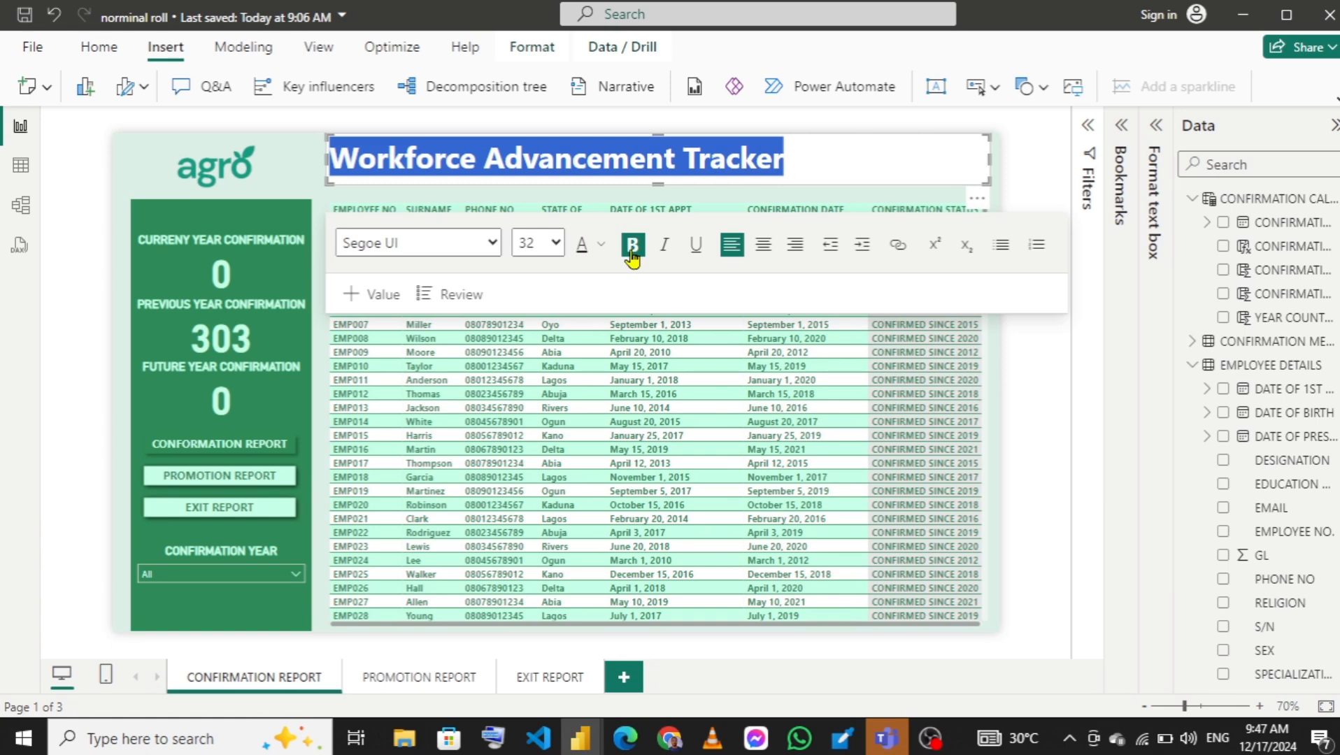
click(763, 246)
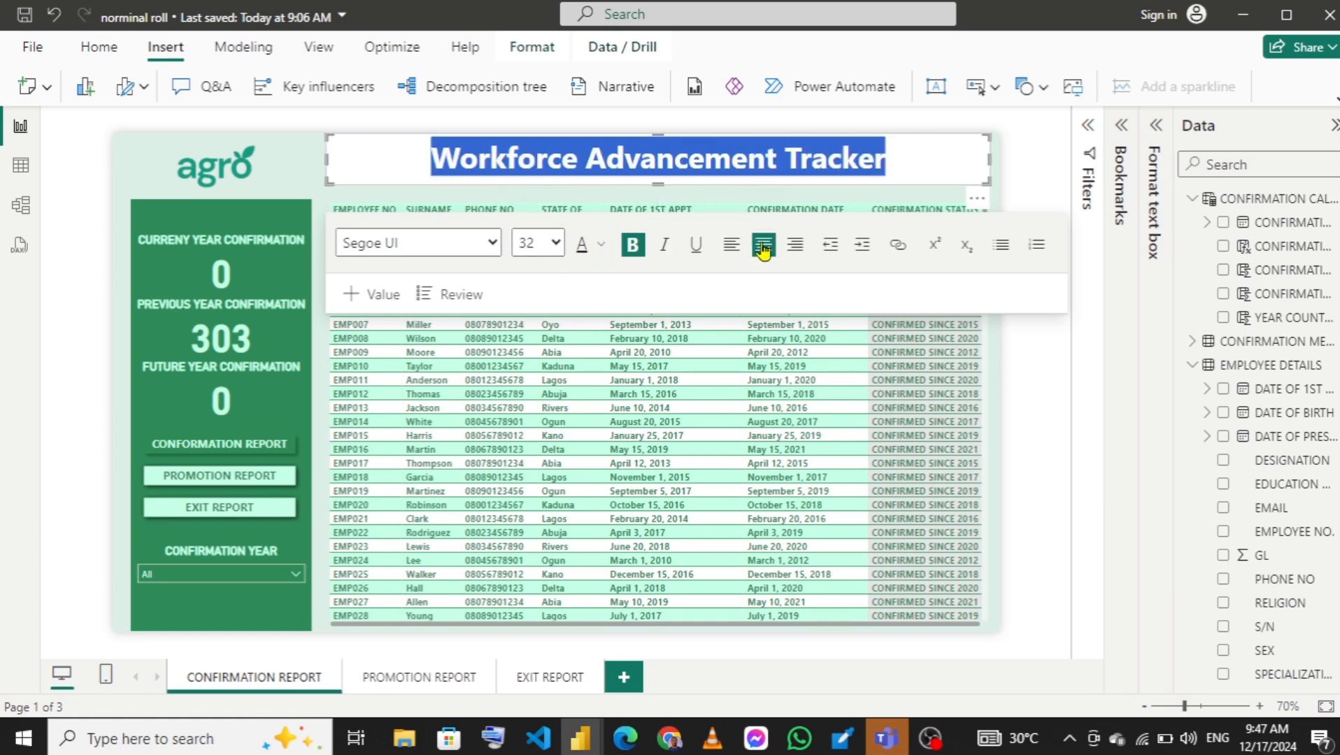
click(603, 248)
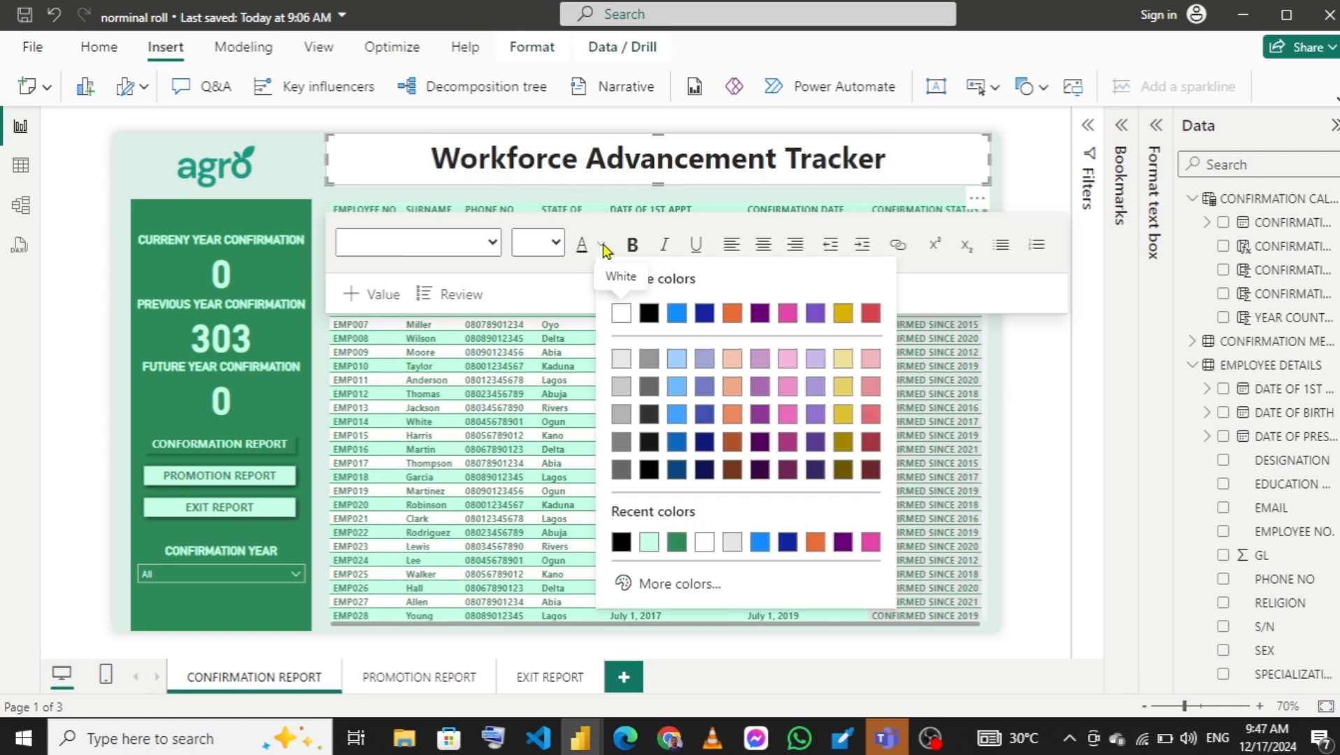
click(677, 542)
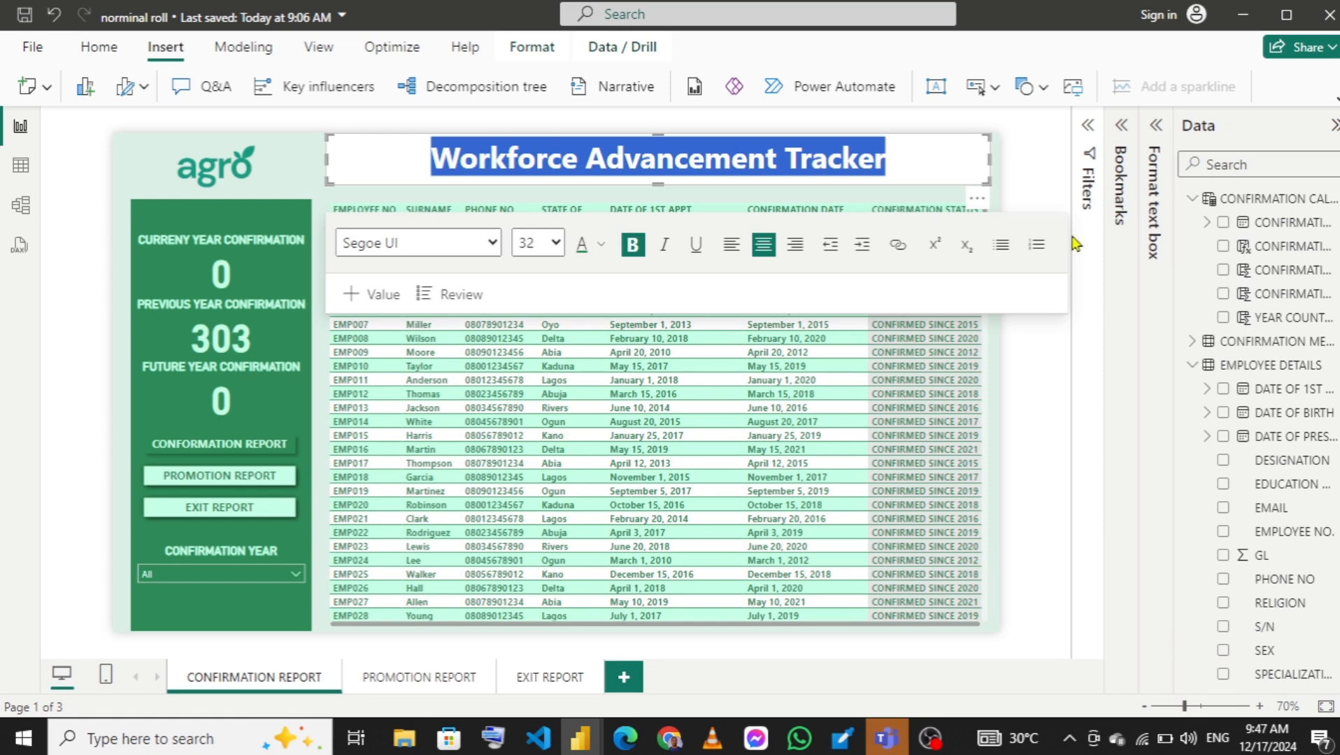
Turn off the background of the header title's text box.
click(1155, 125)
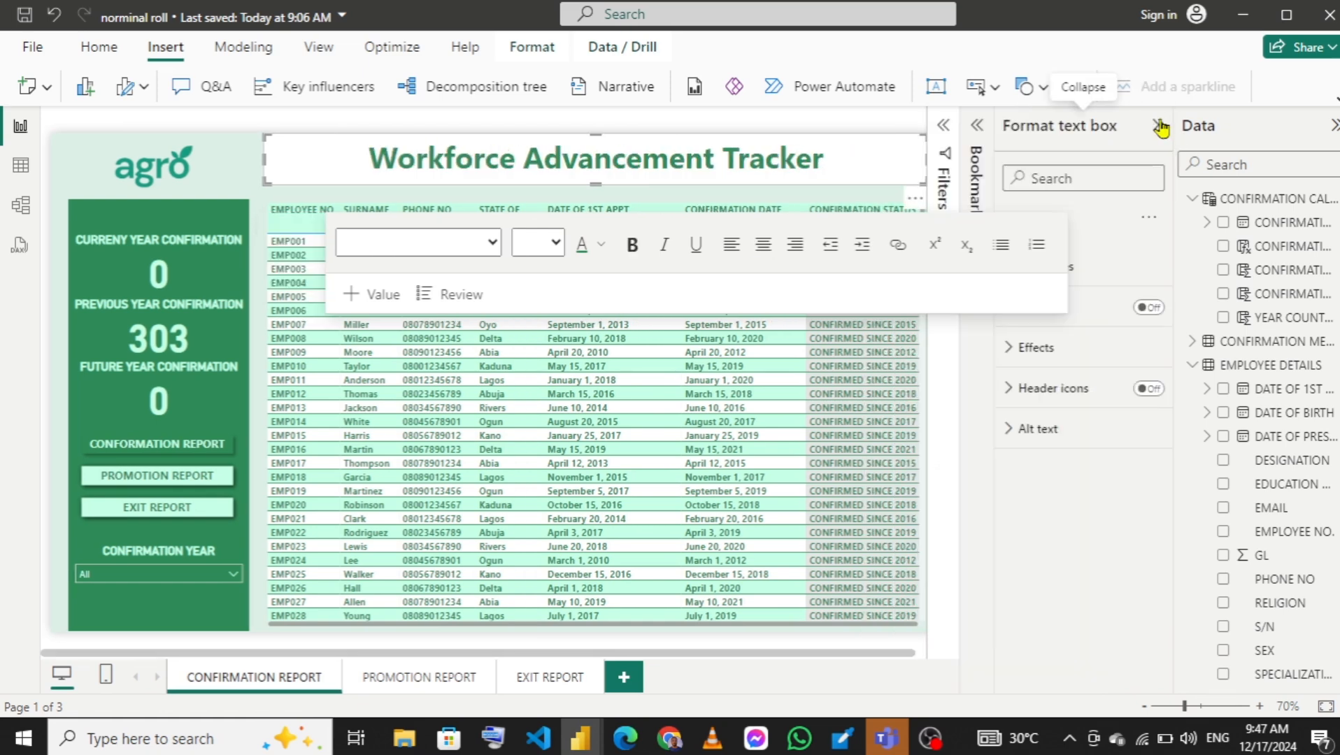
click(1010, 355)
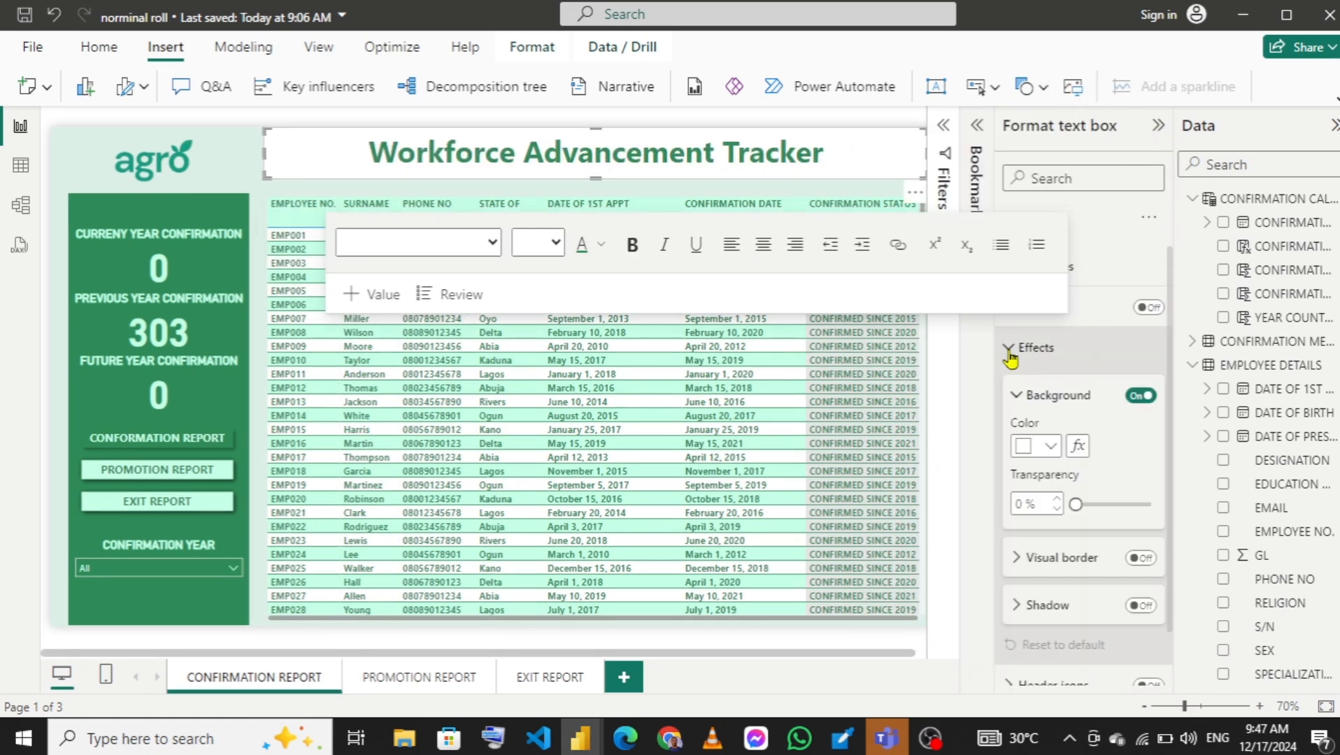
click(1148, 397)
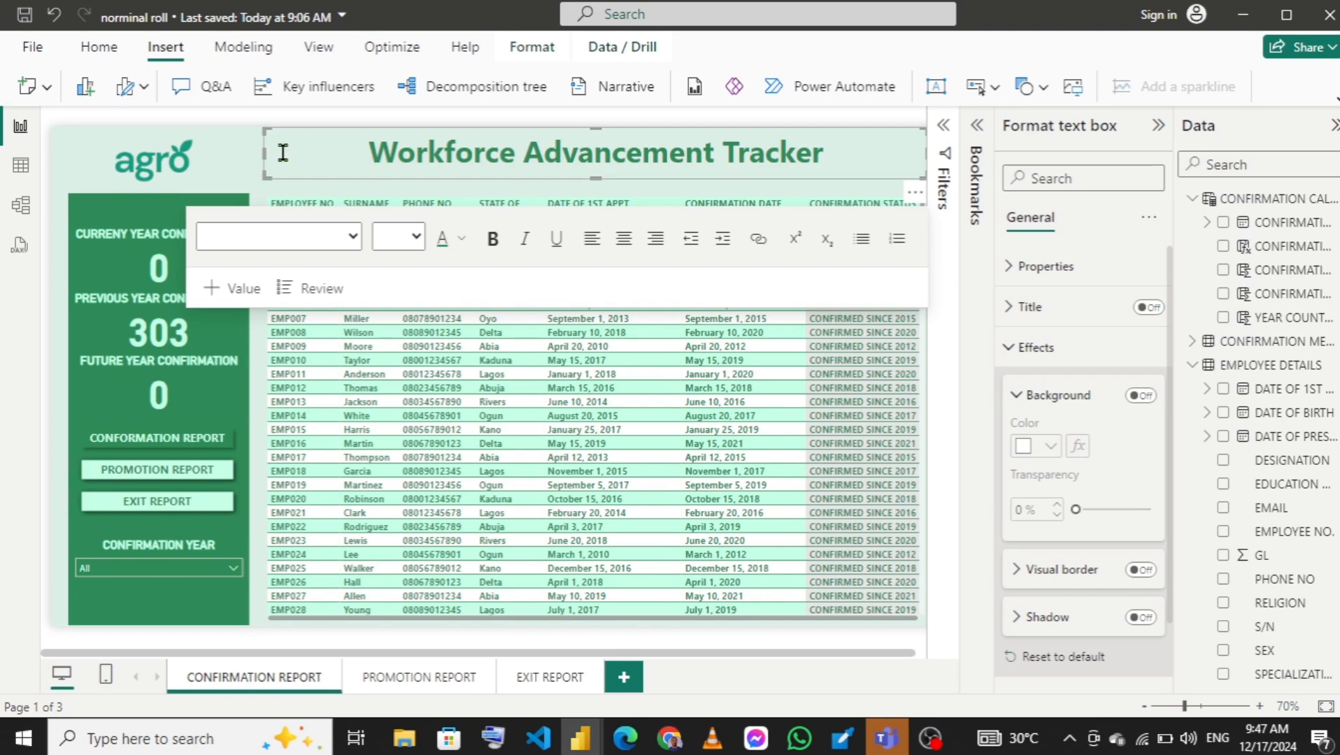
Check the header styling in the NORNIMAL ROLL DASHBOARD report, return to norminal roll and turn on the title text box's shadow.
mouse_move(580, 738)
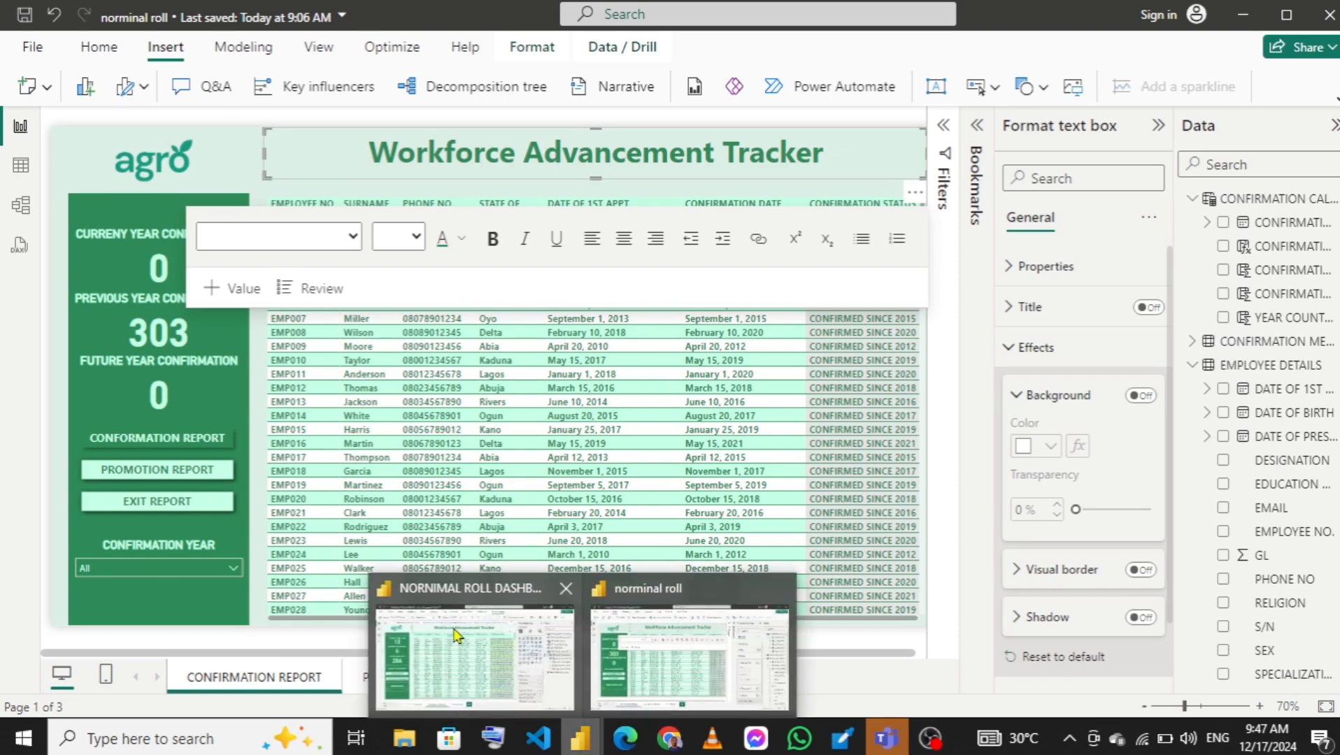
mouse_move(456, 635)
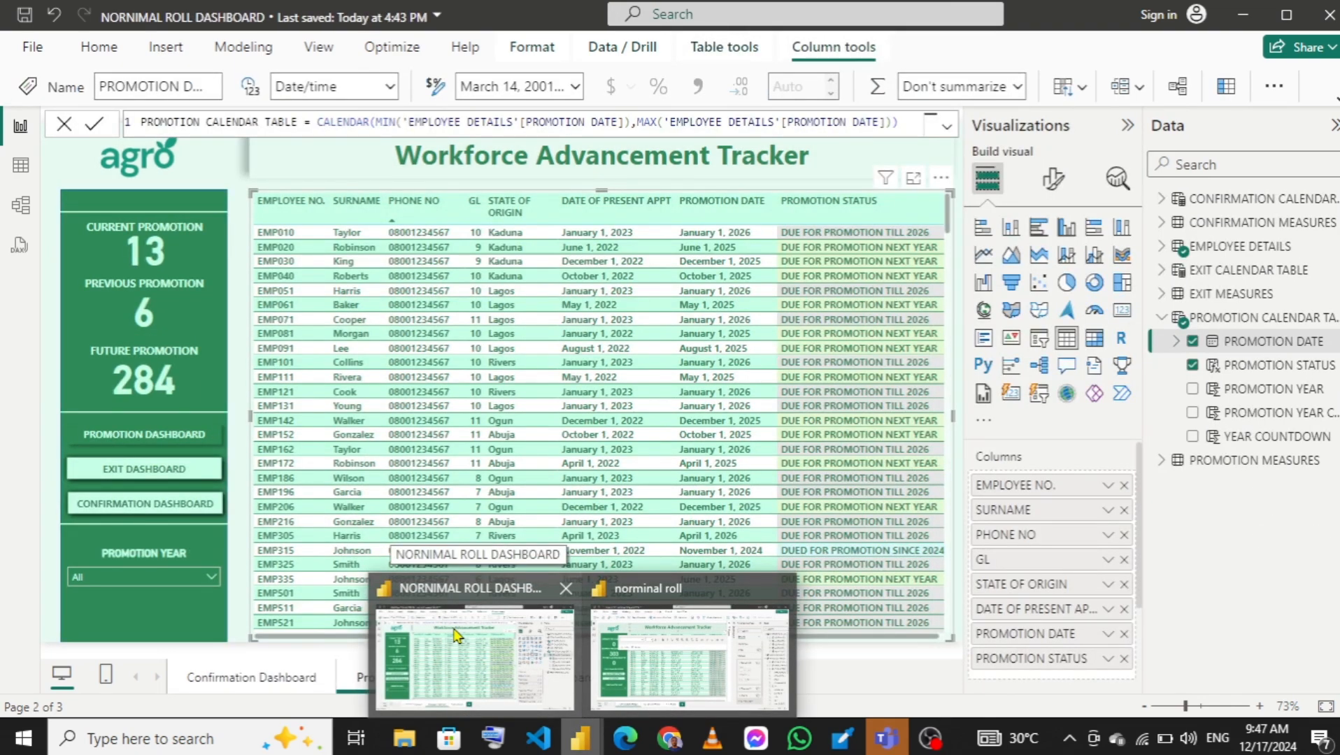
click(456, 636)
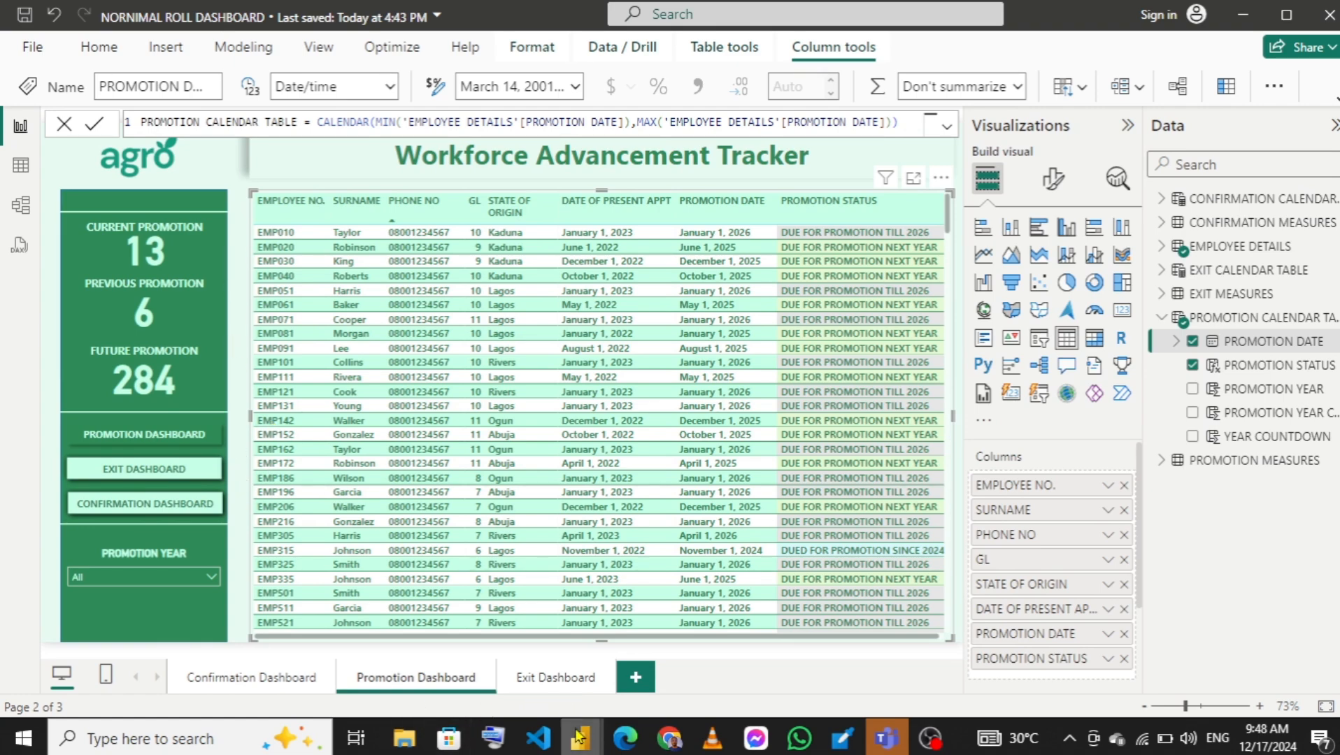
mouse_move(578, 735)
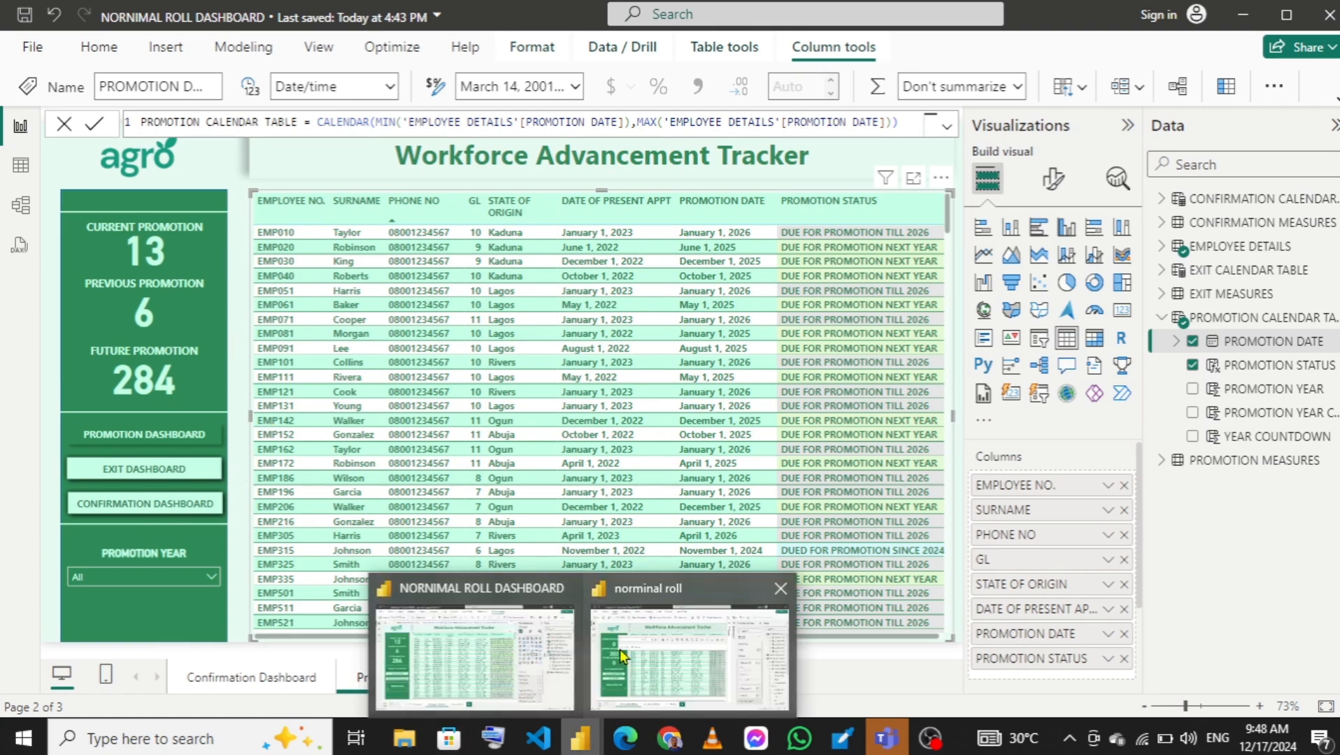
click(620, 649)
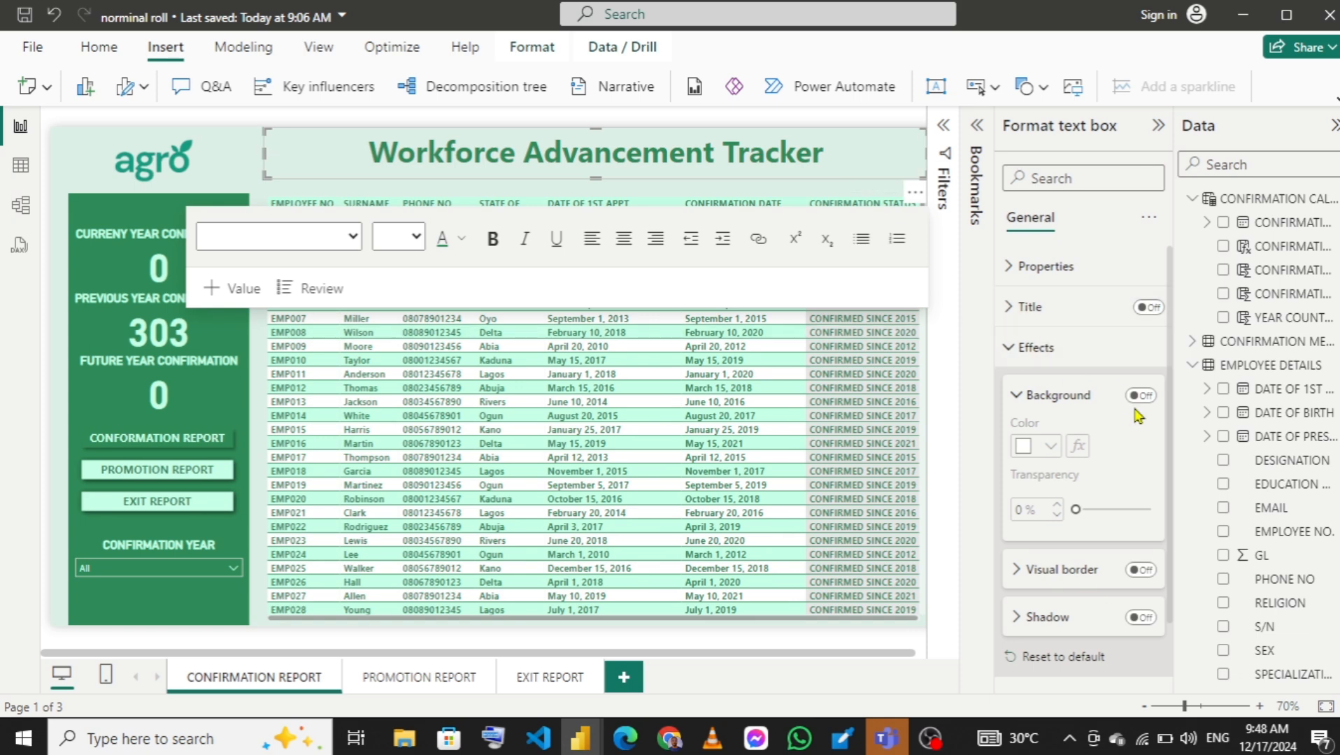
click(1136, 619)
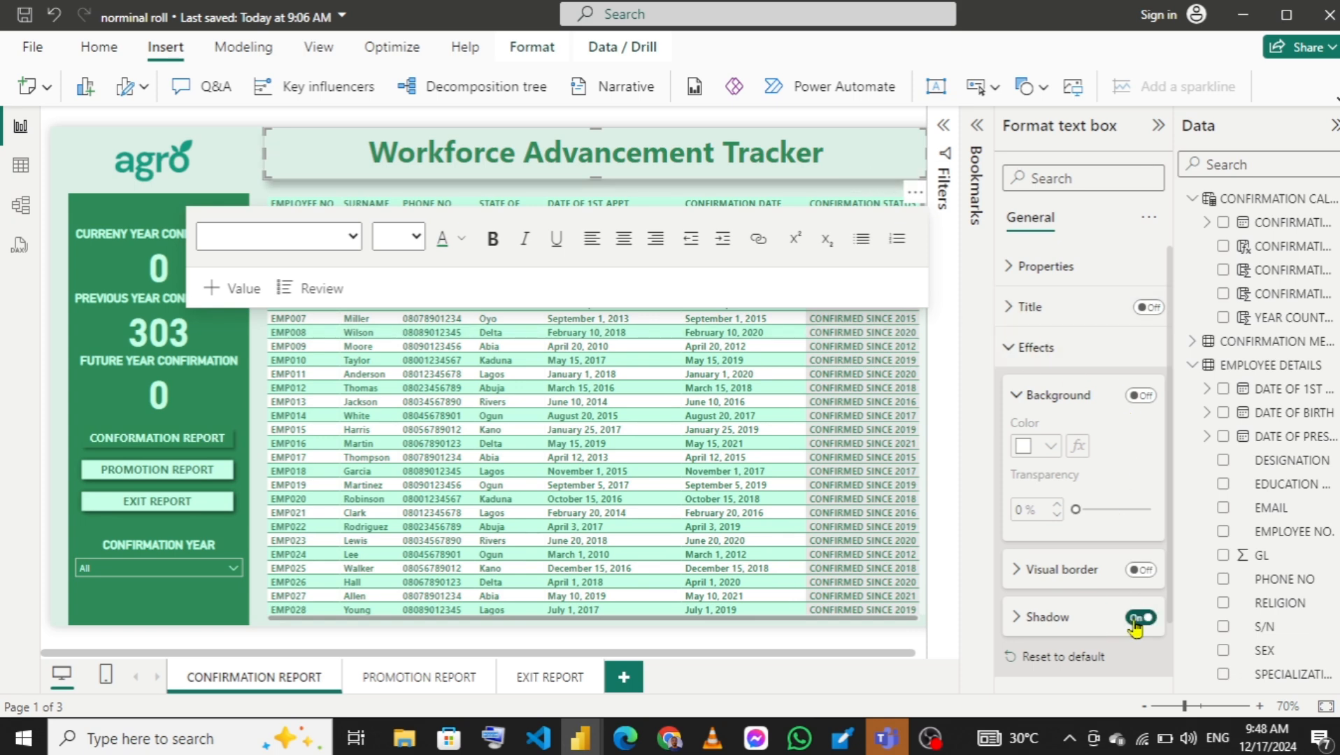
click(250, 170)
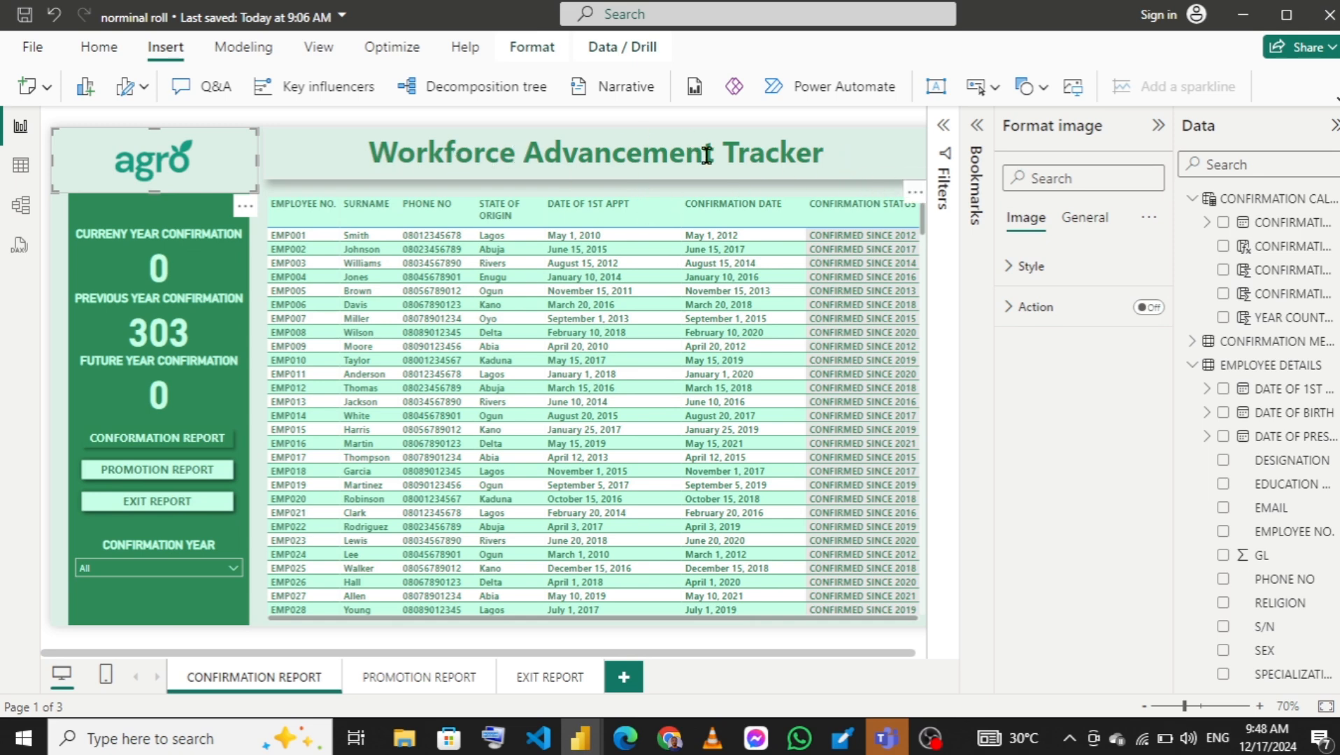
Set the shadow position of the header title's text box to Bottom left.
click(295, 151)
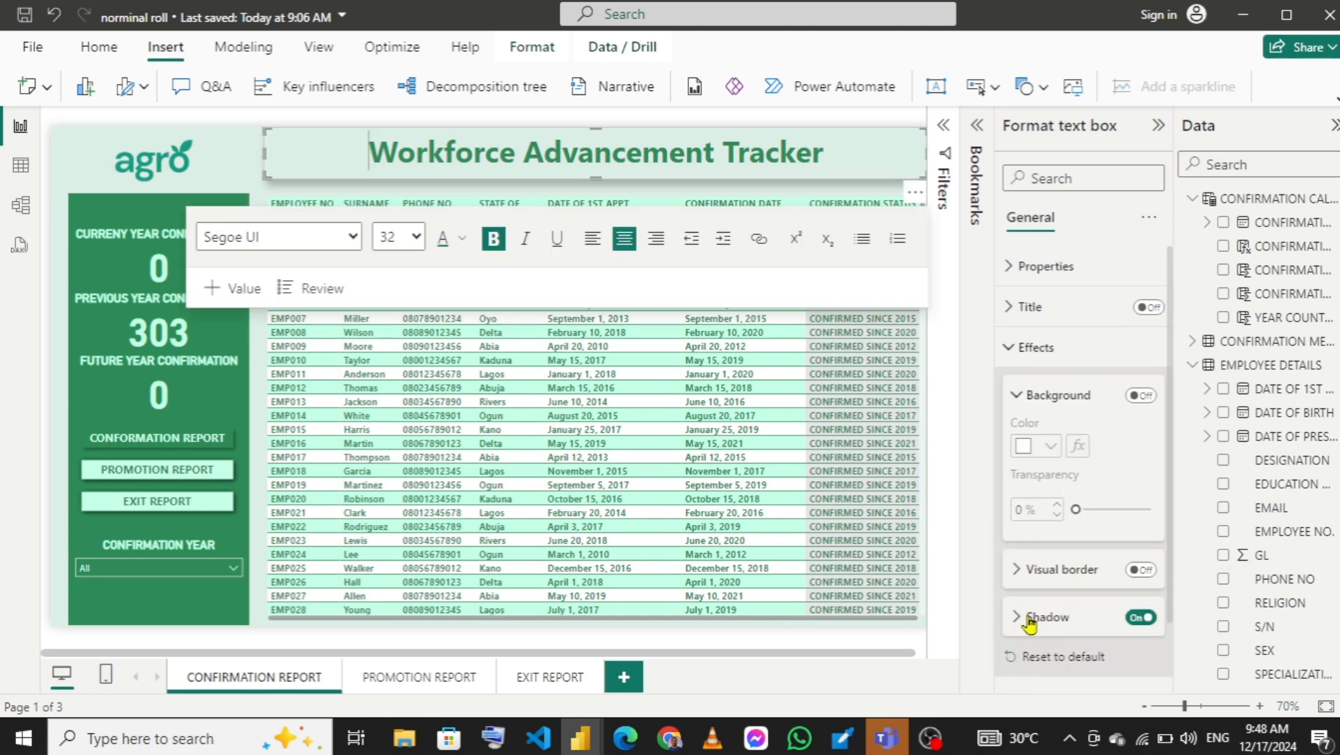
click(1029, 619)
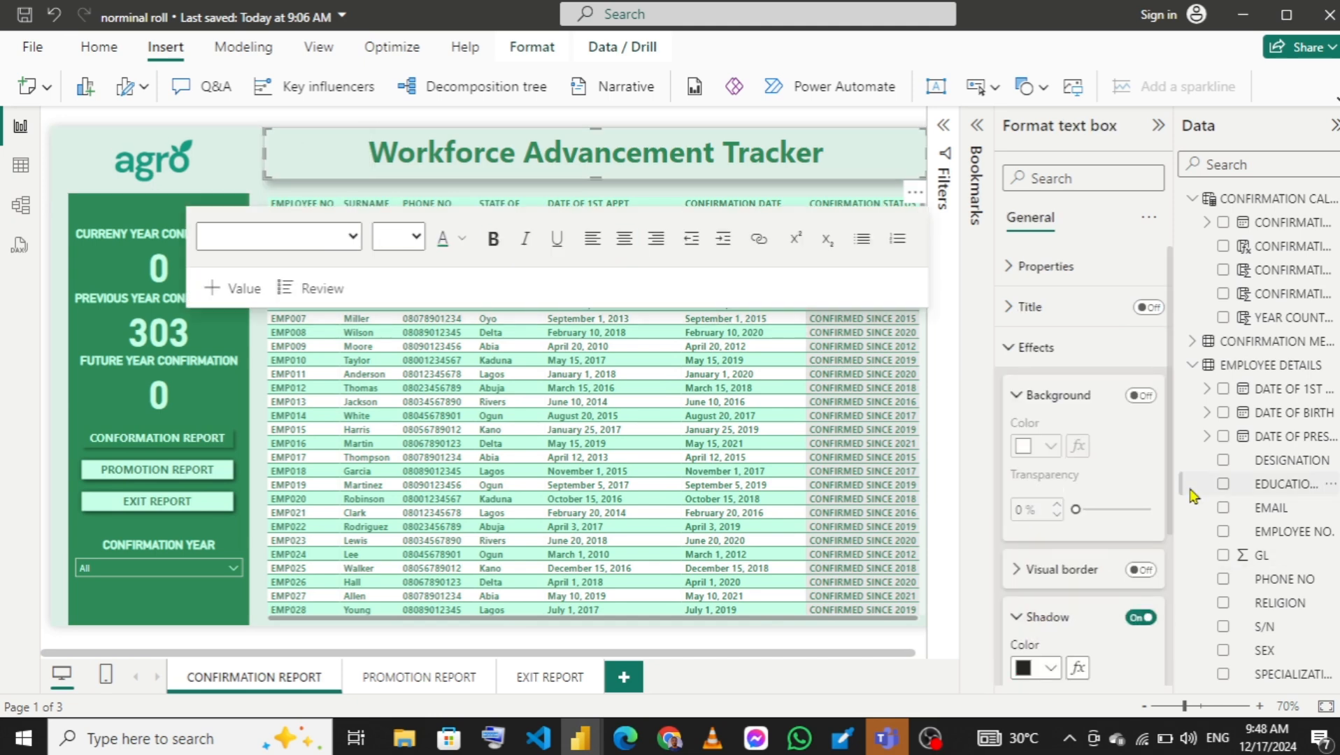
scroll(1179, 559, down, 3)
scroll(1172, 582, down, 2)
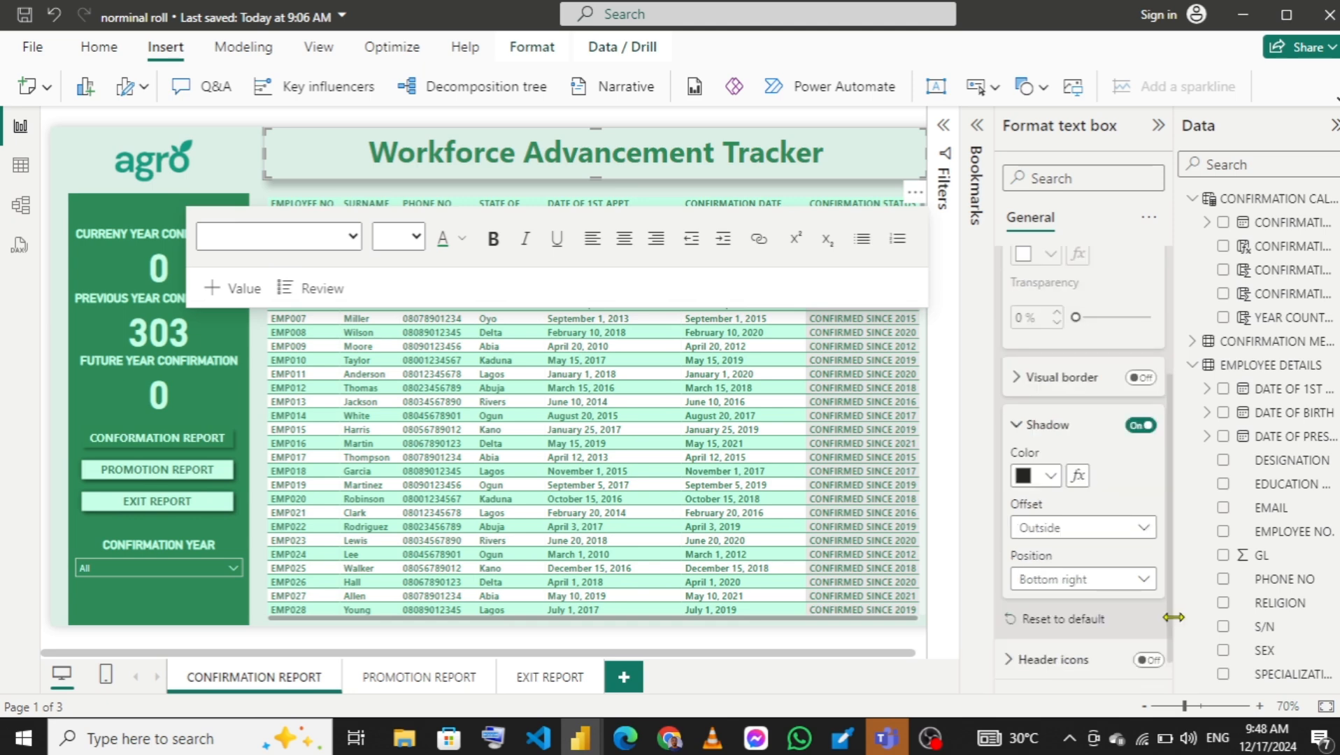
click(1116, 586)
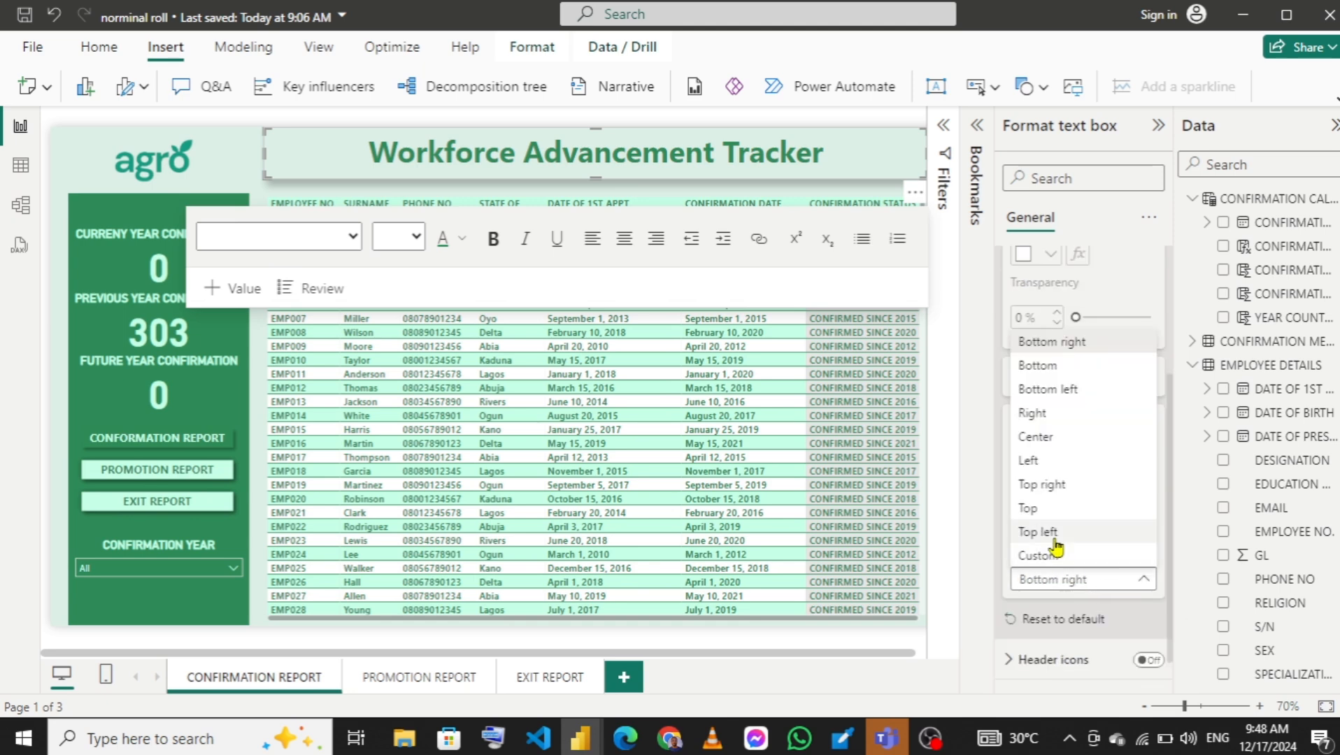
click(1079, 393)
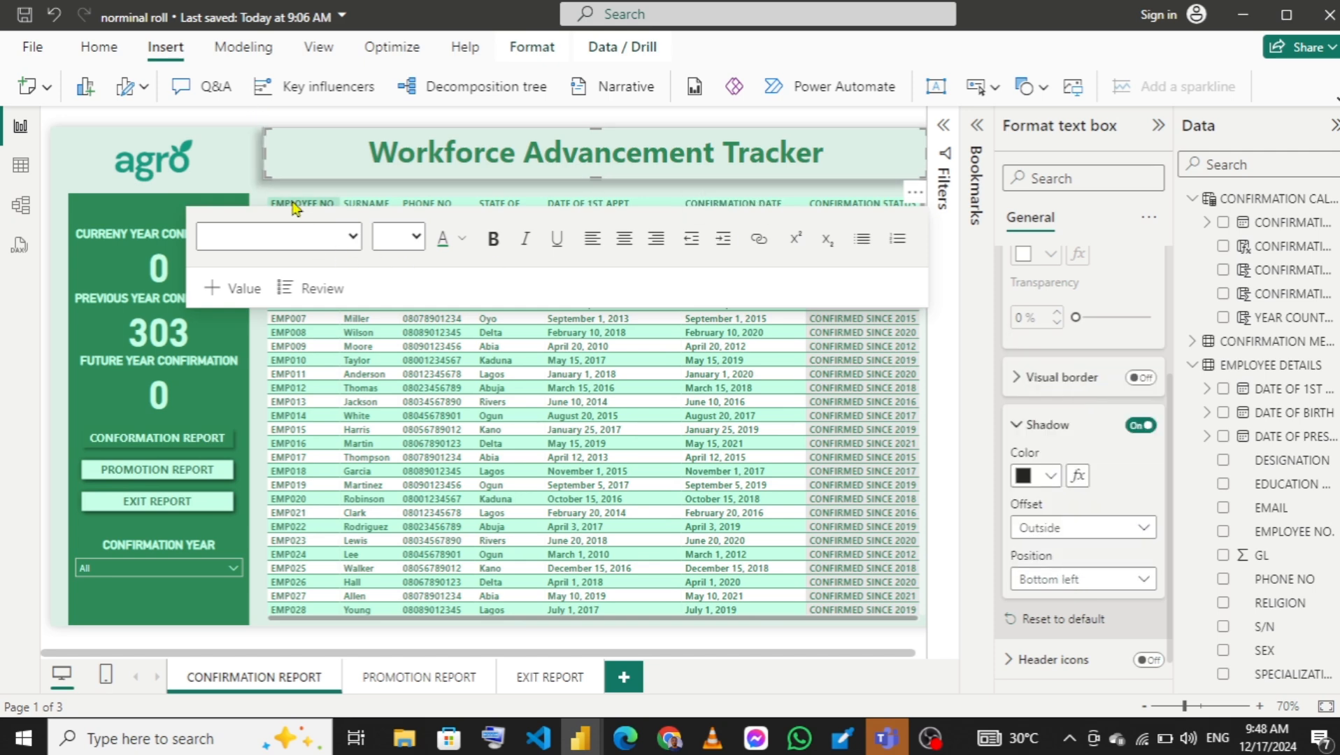
Turn on a shadow for the employee table and set its position to Bottom left.
click(360, 621)
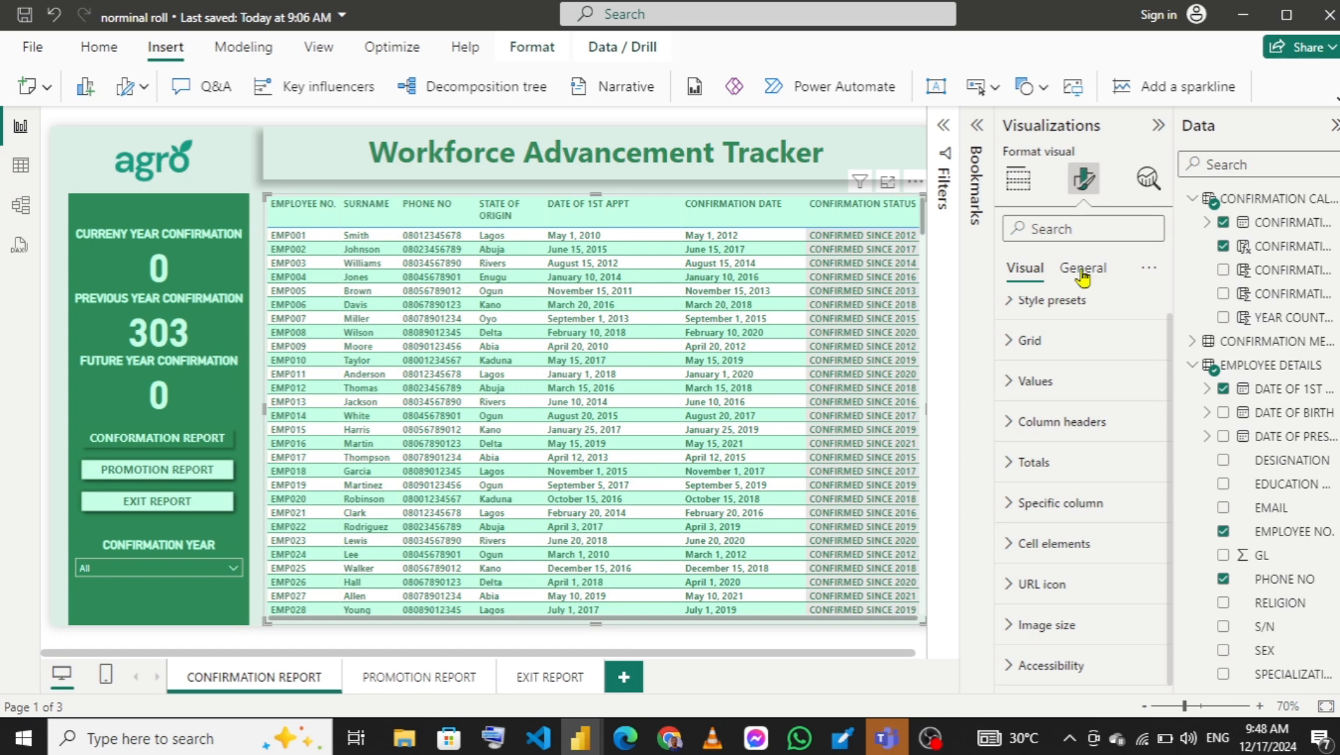
click(1083, 273)
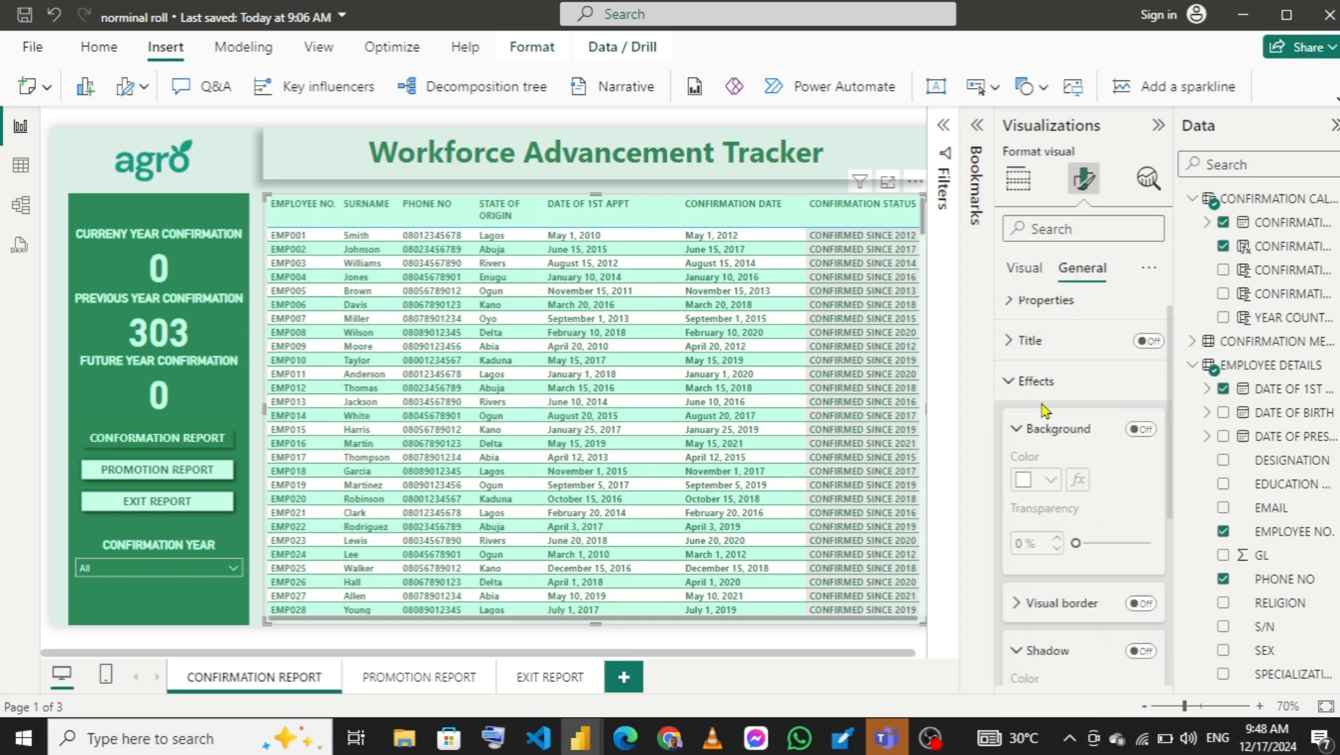
click(1139, 651)
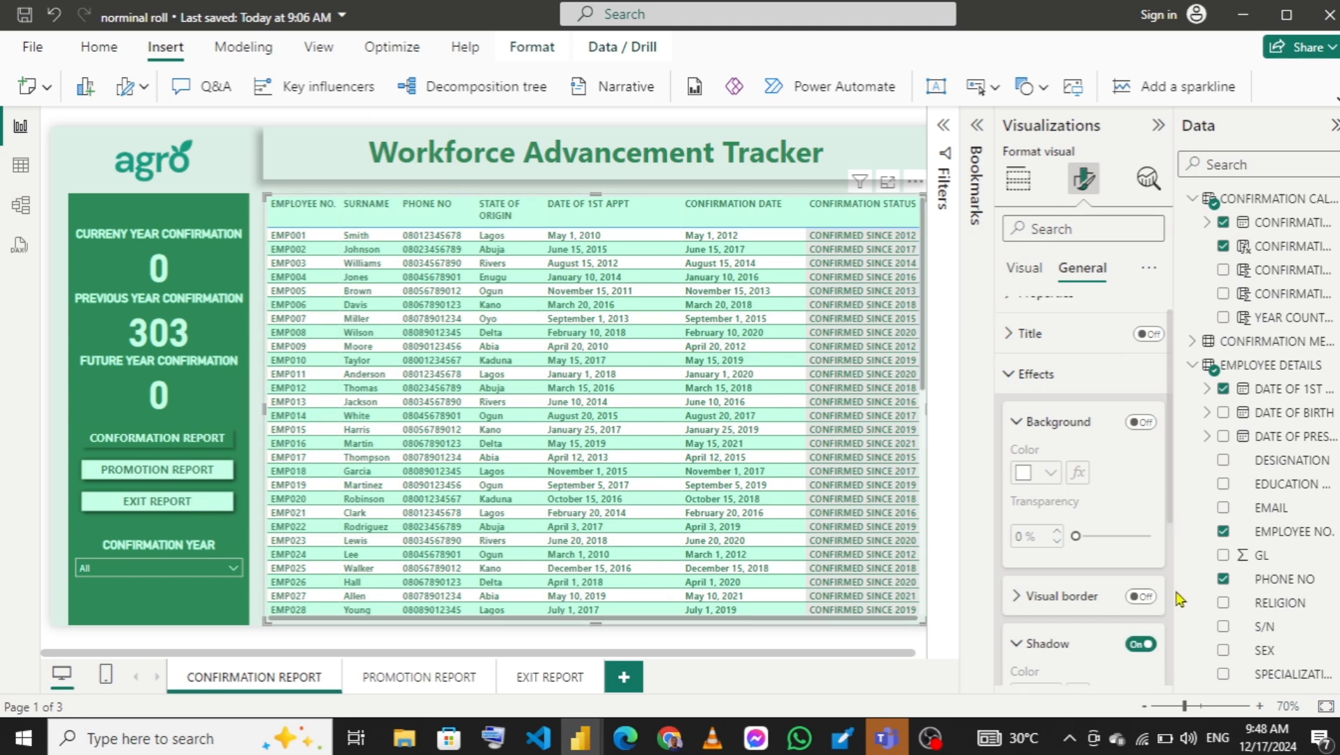
scroll(1171, 552, down, 3)
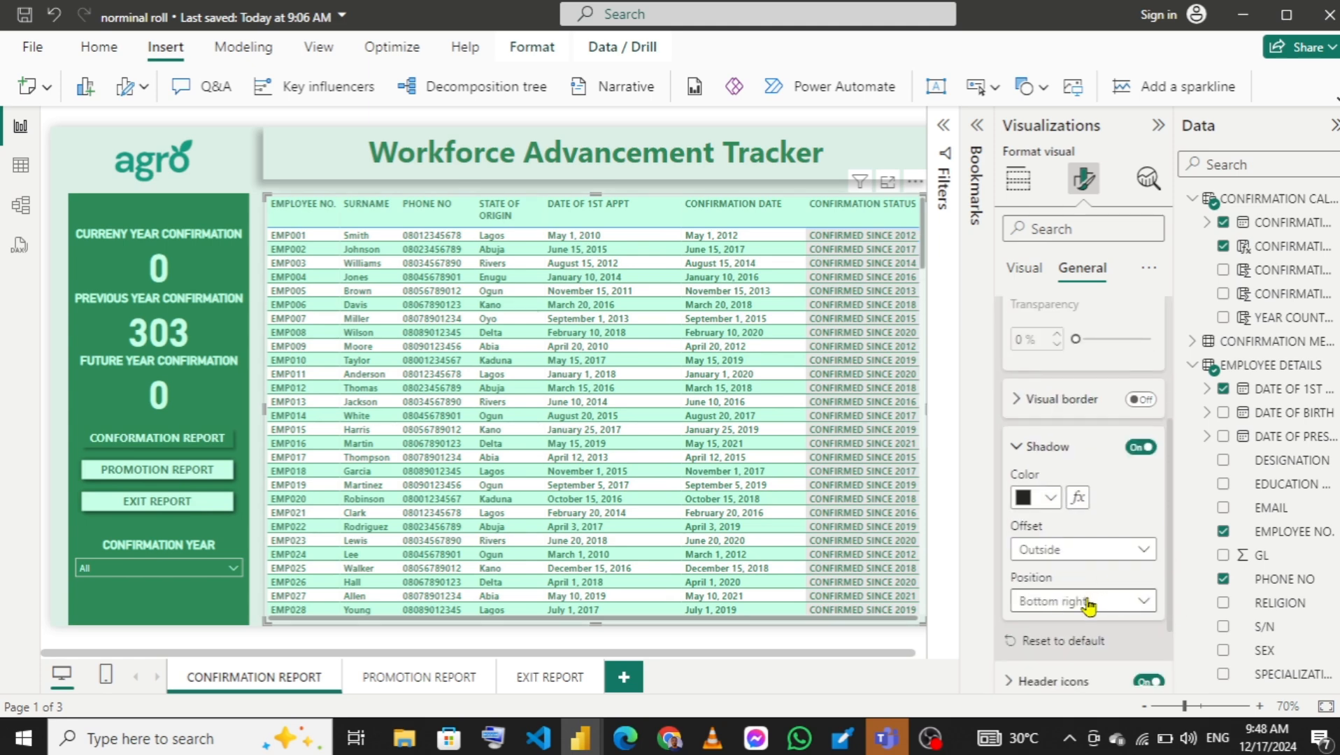
click(1088, 603)
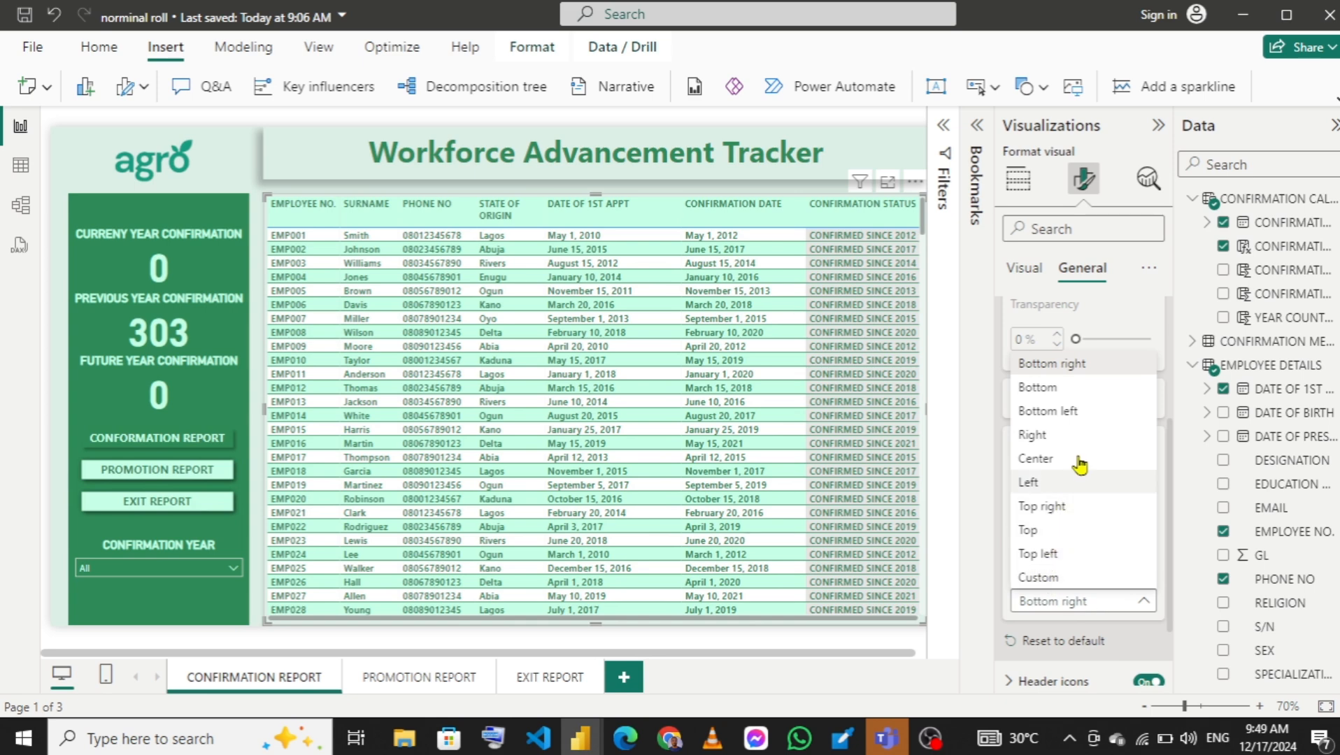
click(1084, 414)
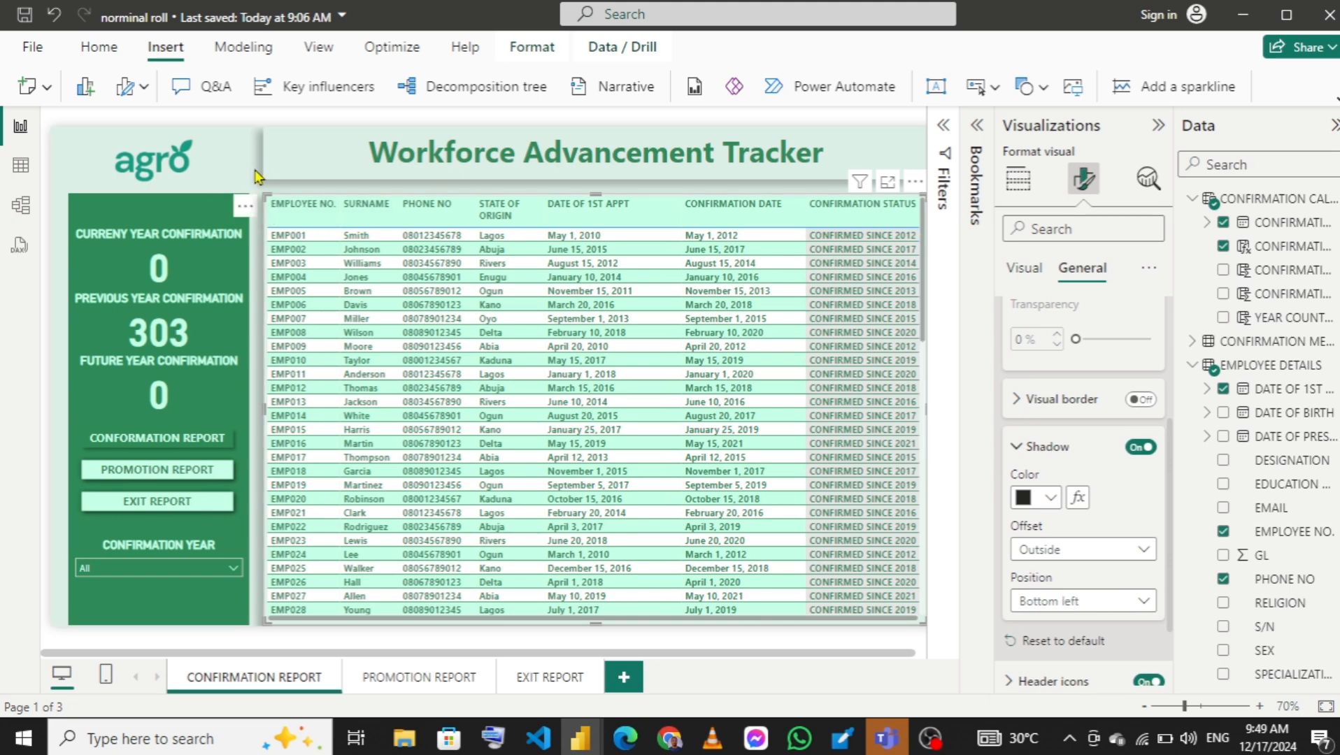
Clear the selection on the report page and collapse the Visualizations and Data panes.
click(256, 176)
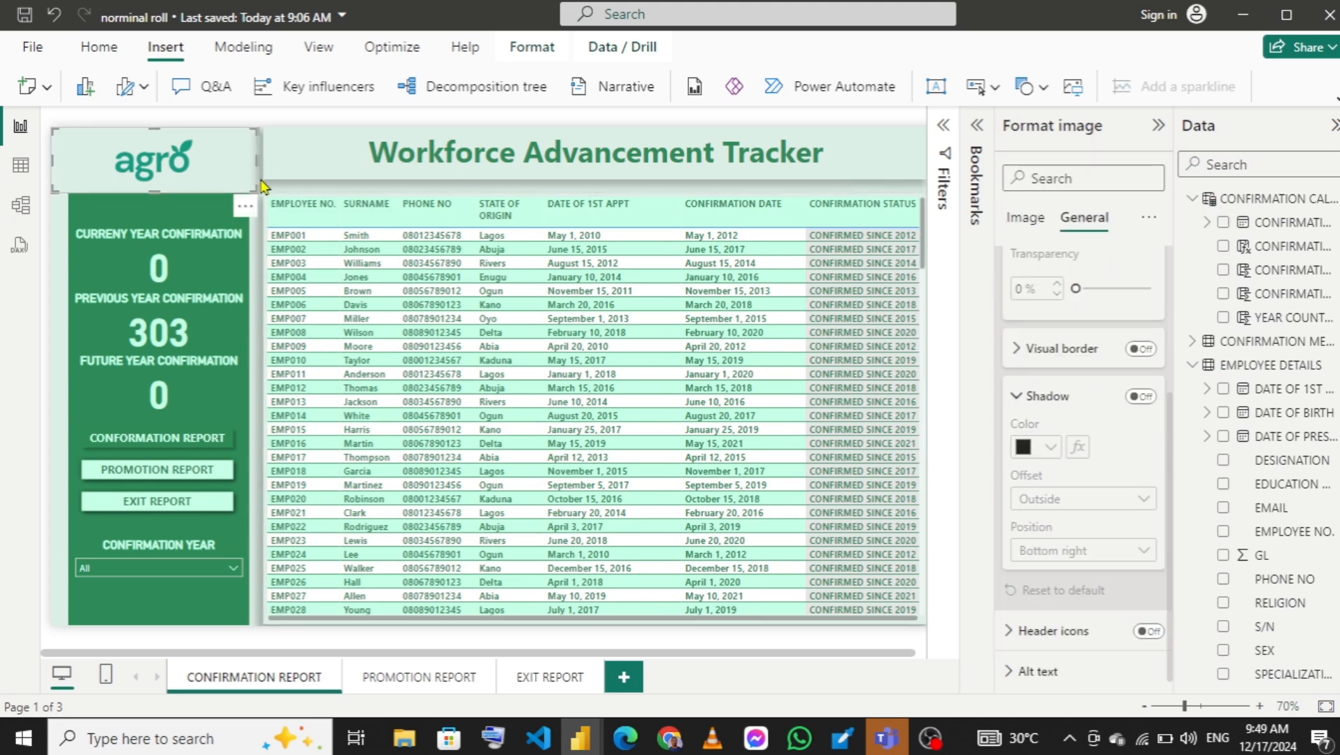
click(265, 186)
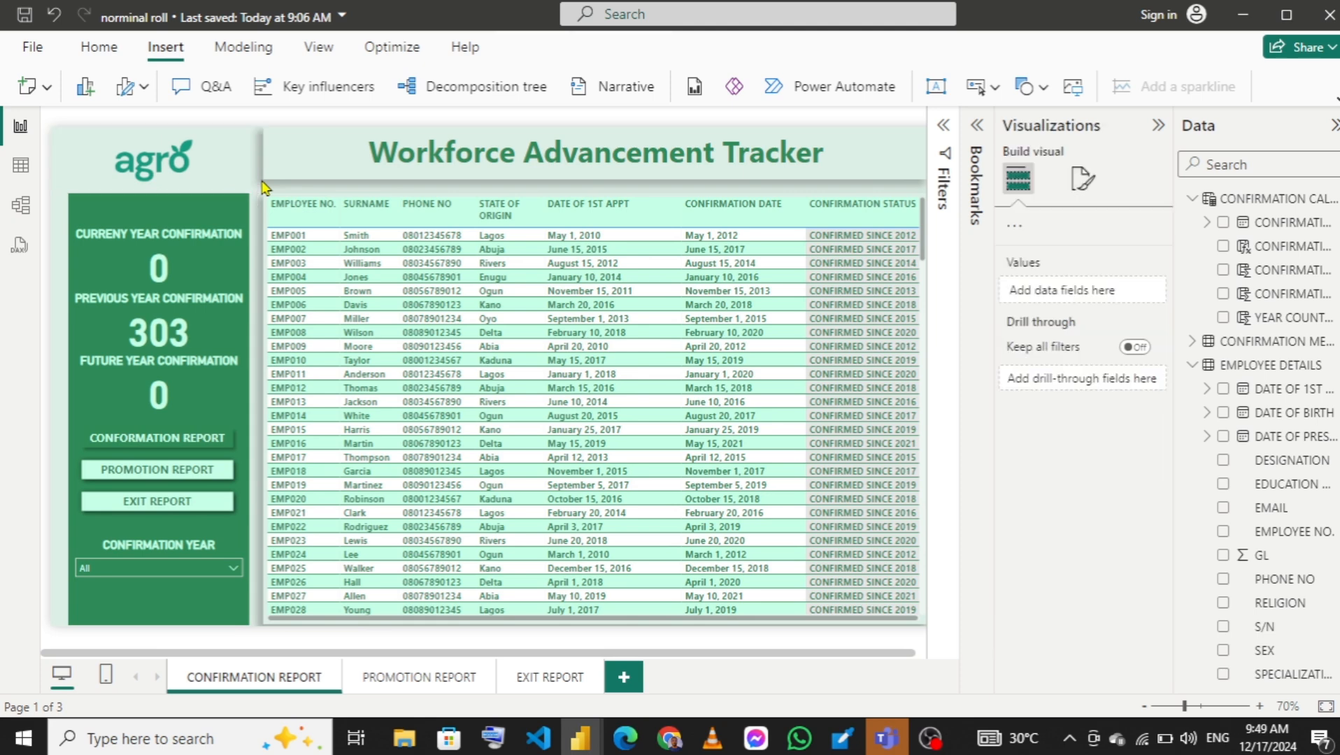
click(1158, 125)
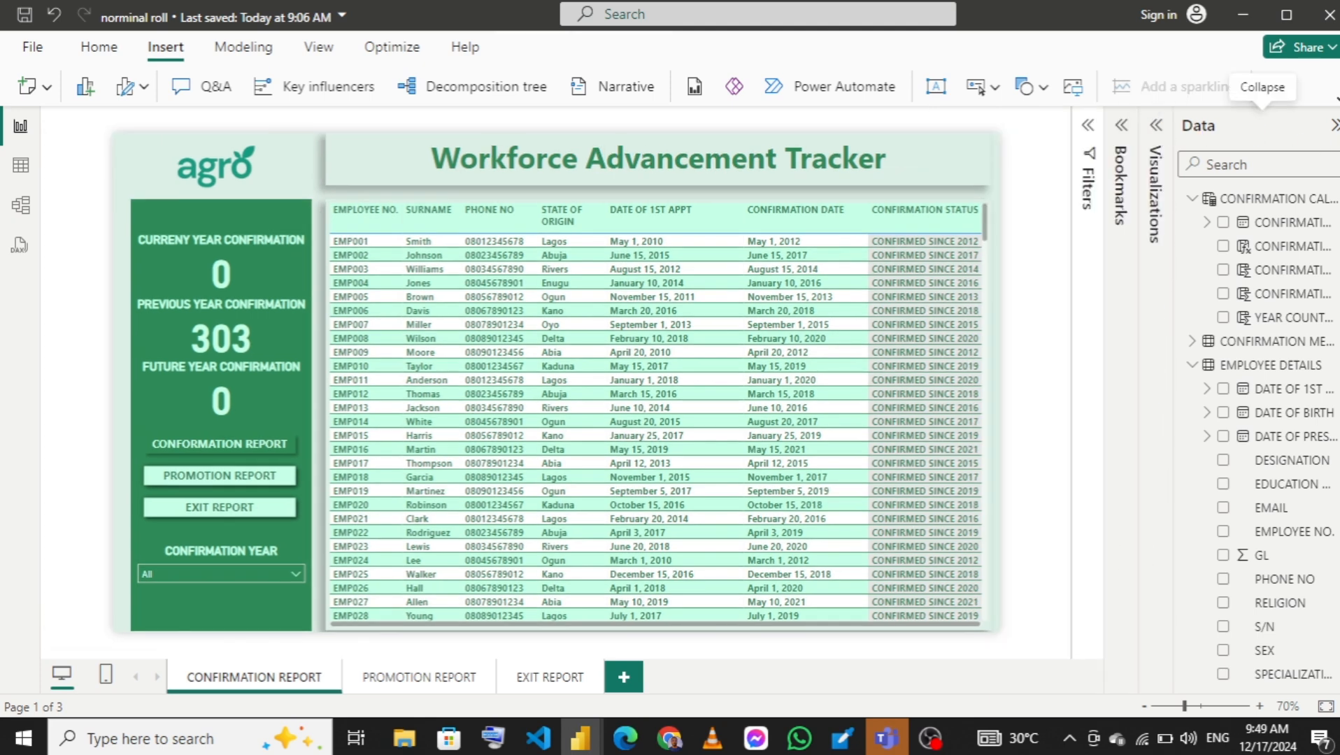
click(1335, 126)
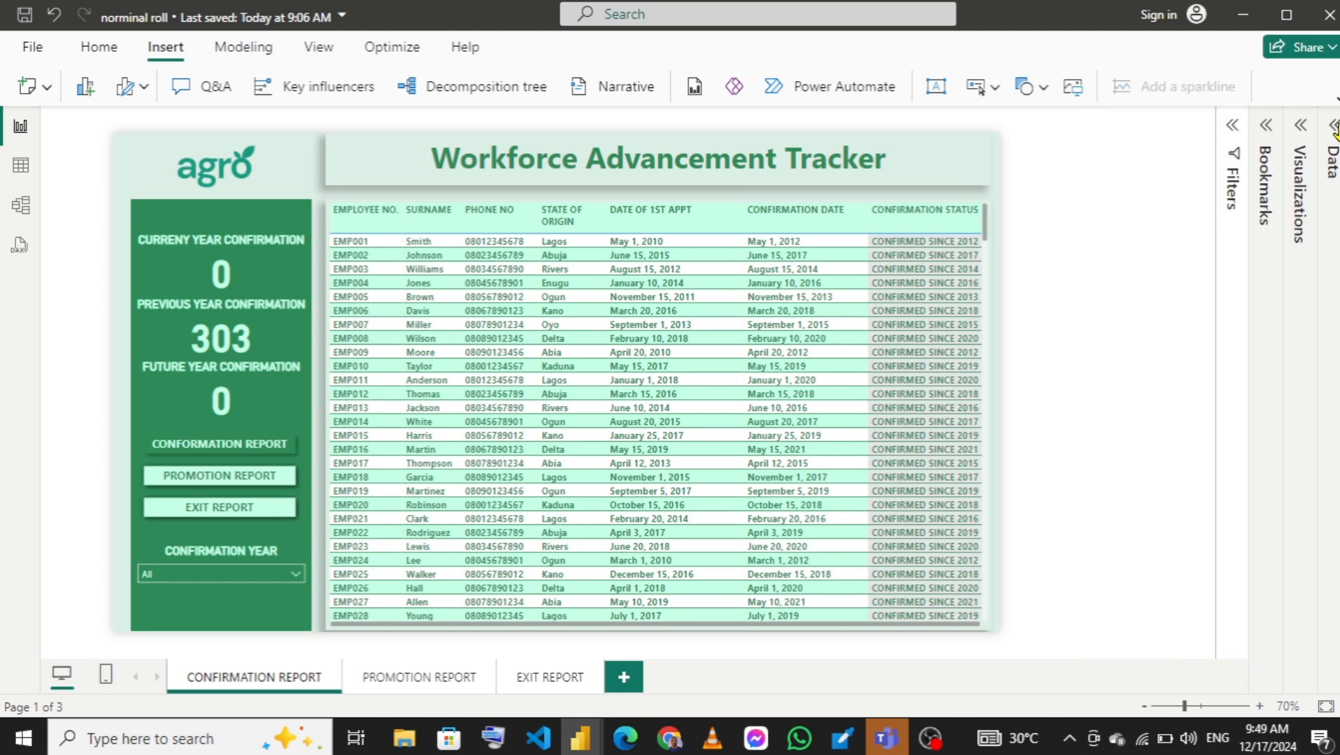